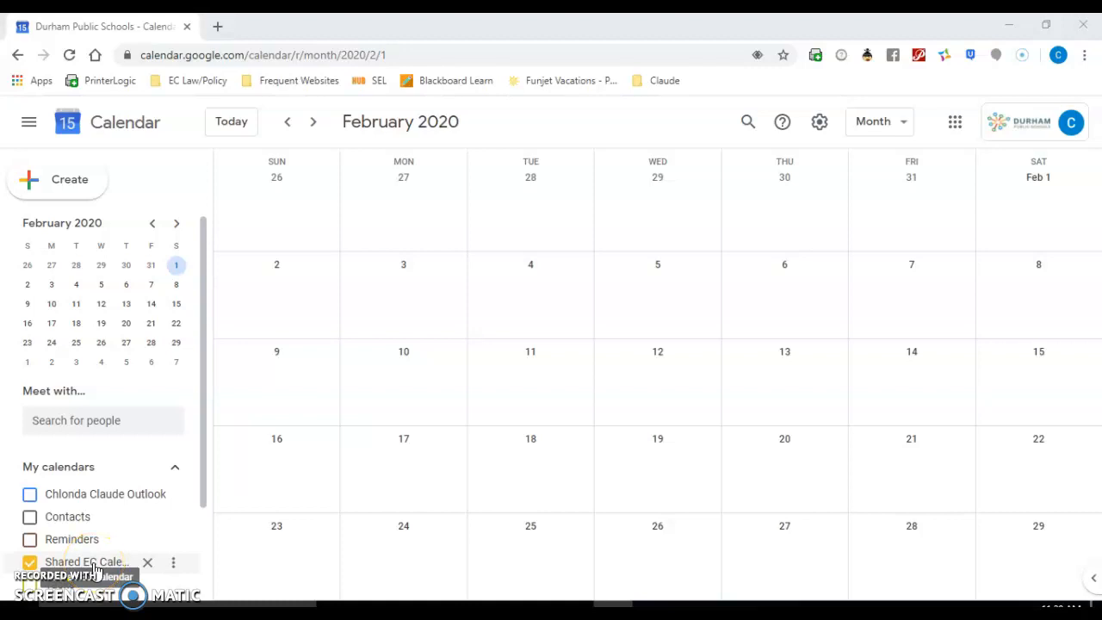
Create an event on Feb 14, 2020 in the Shared EC Calendar, titled with the student's name followed by "Annual Review".
click(921, 384)
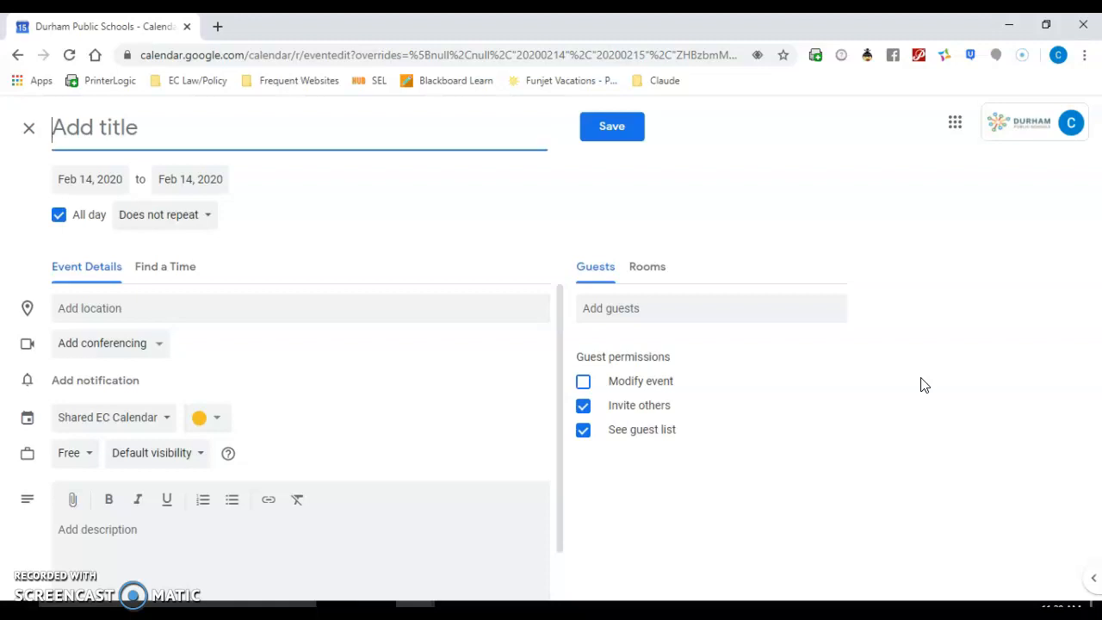
text(J. Do)
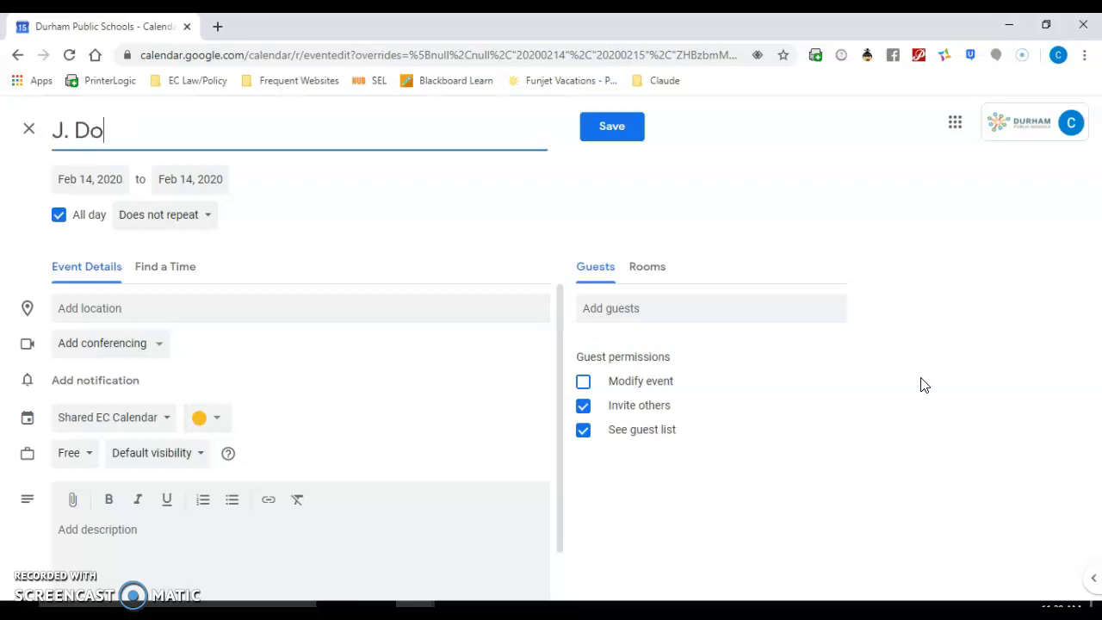
text(e Annu)
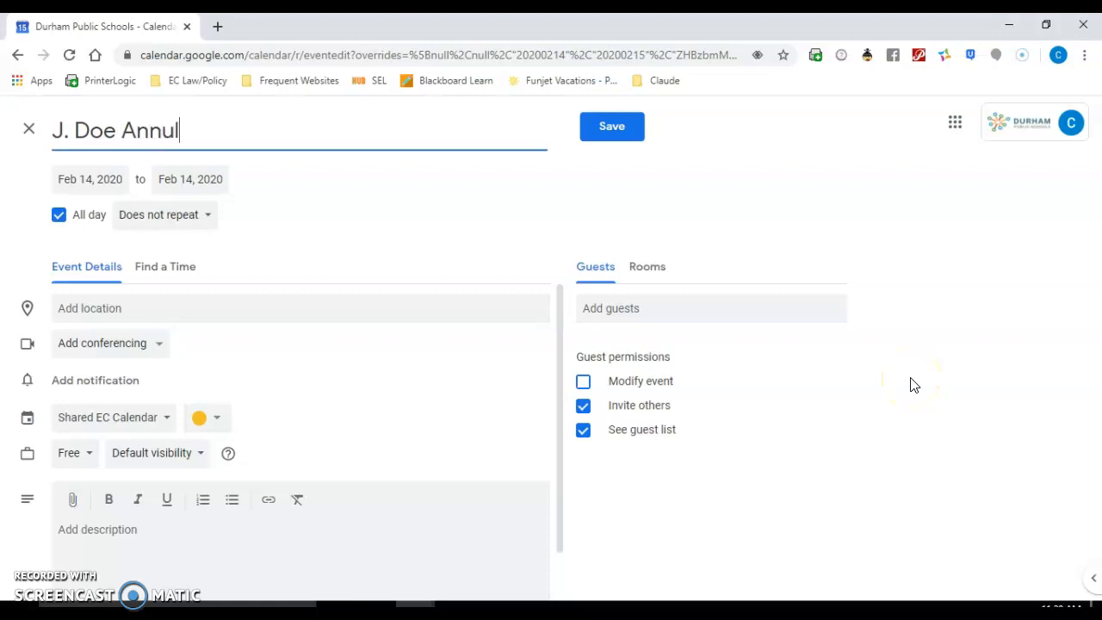
text(al Review)
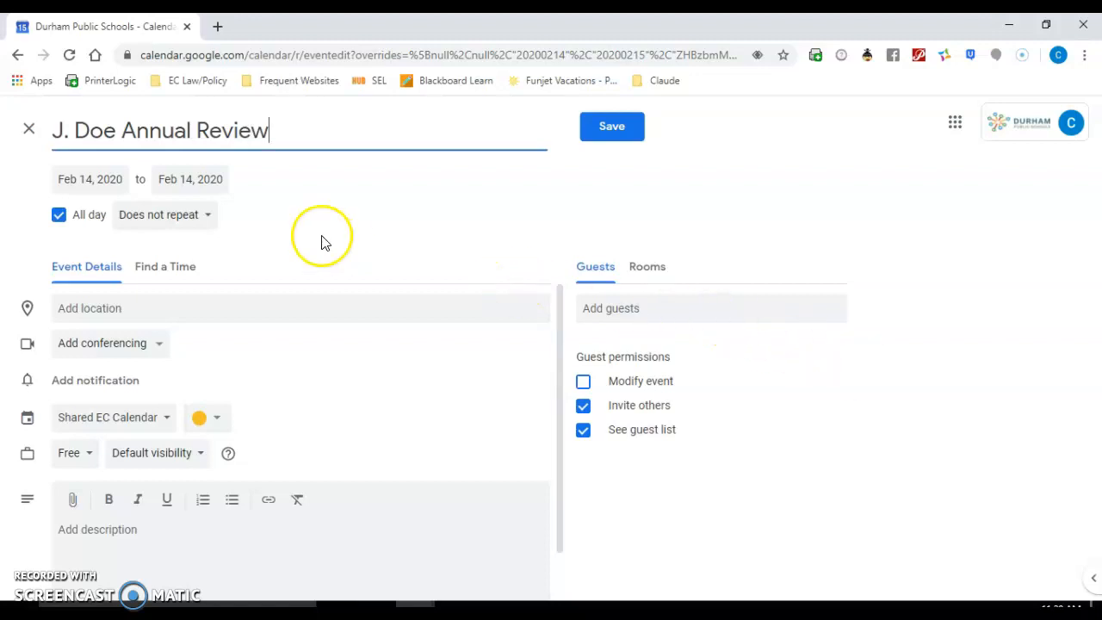
Turn off the all-day setting and schedule the event from 10:15am to 11:00am.
click(224, 189)
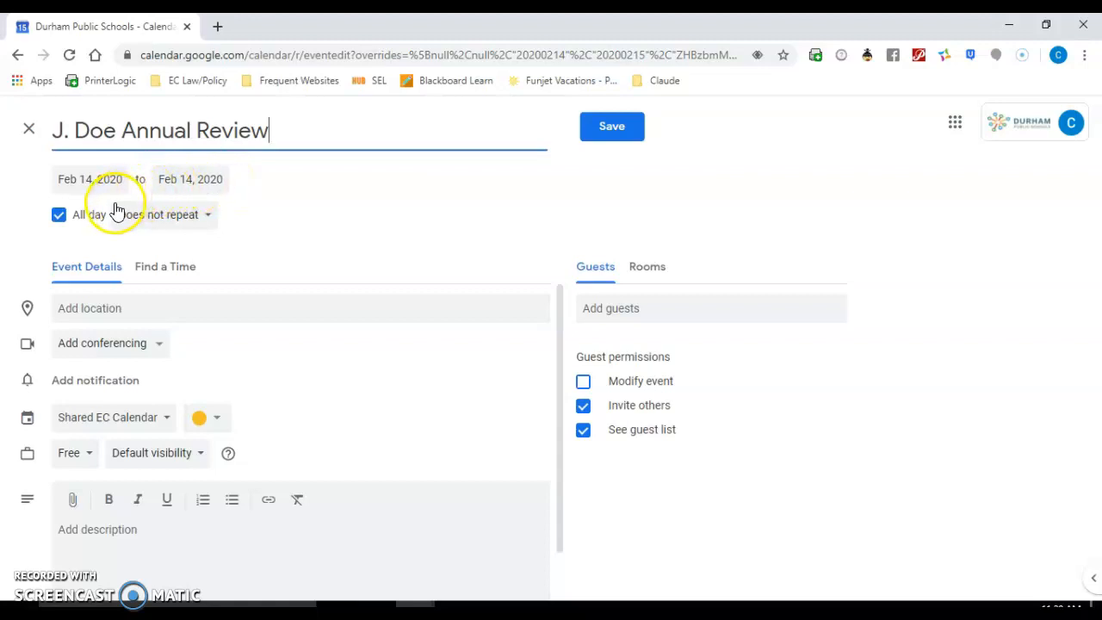
click(59, 222)
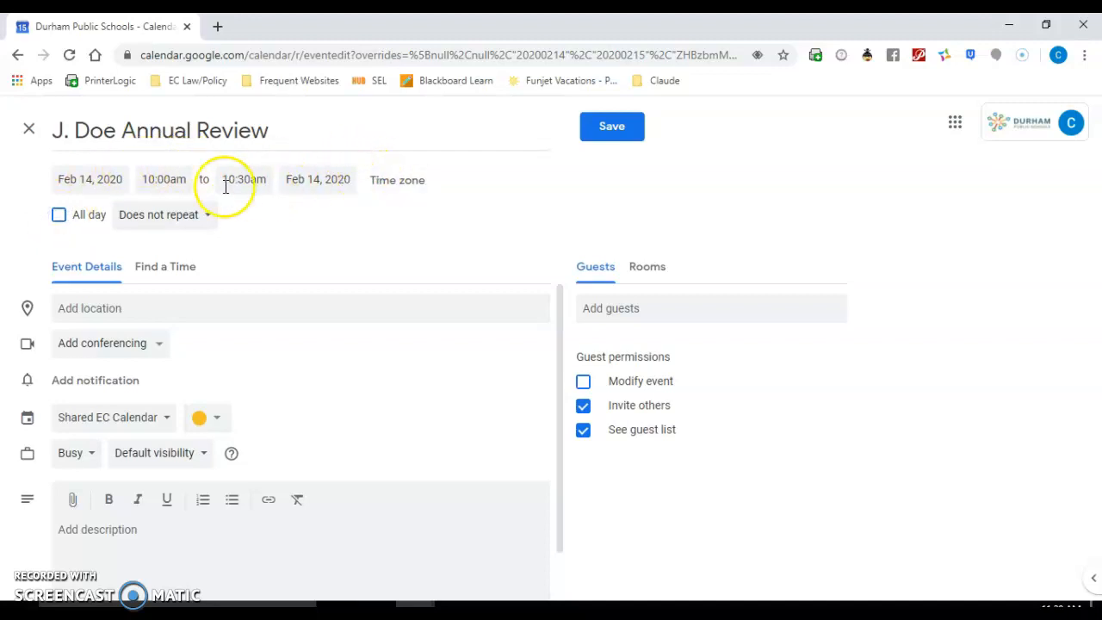
click(177, 178)
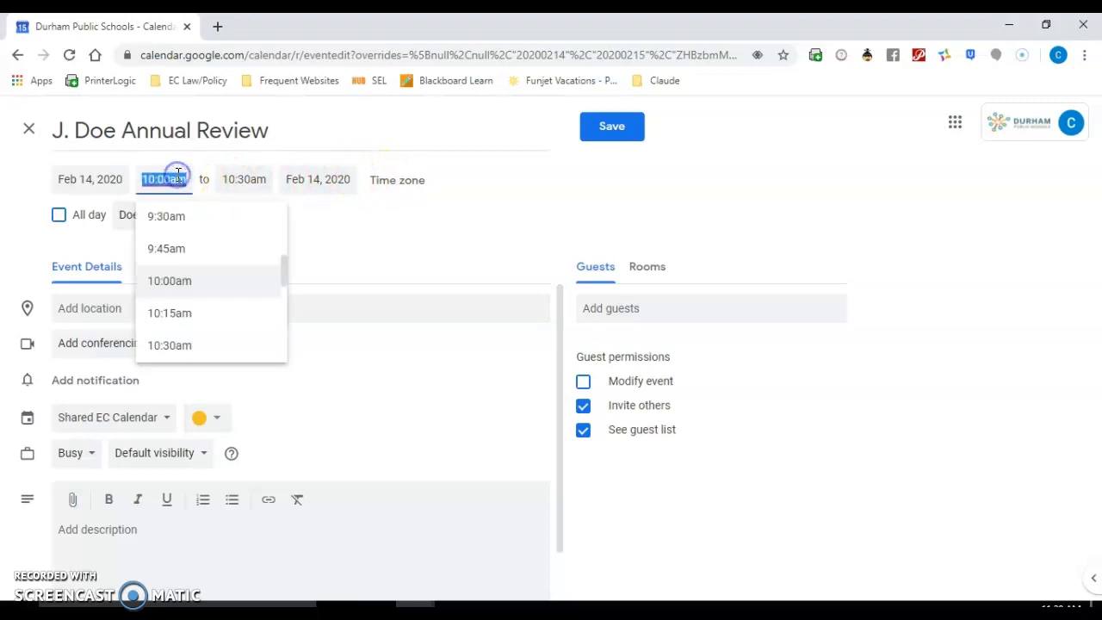
click(175, 312)
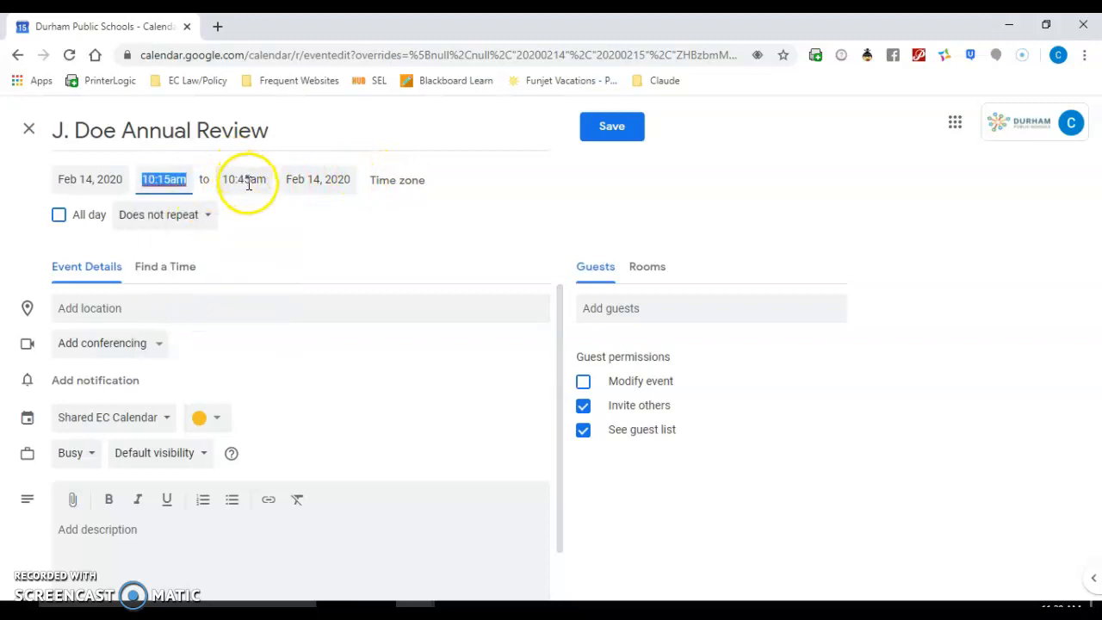
click(248, 180)
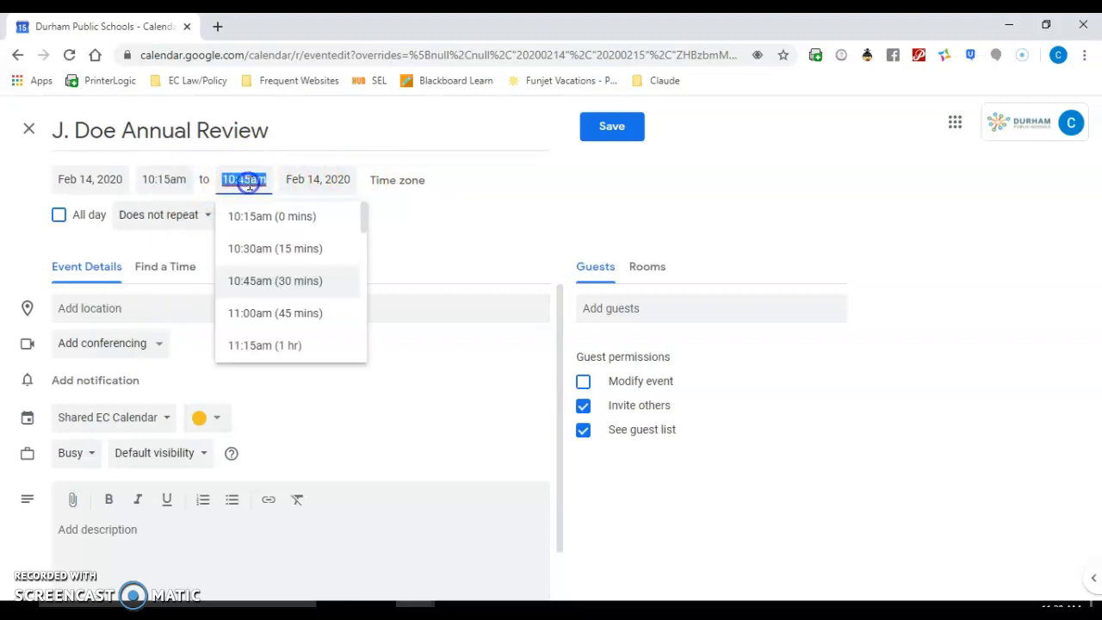
click(291, 313)
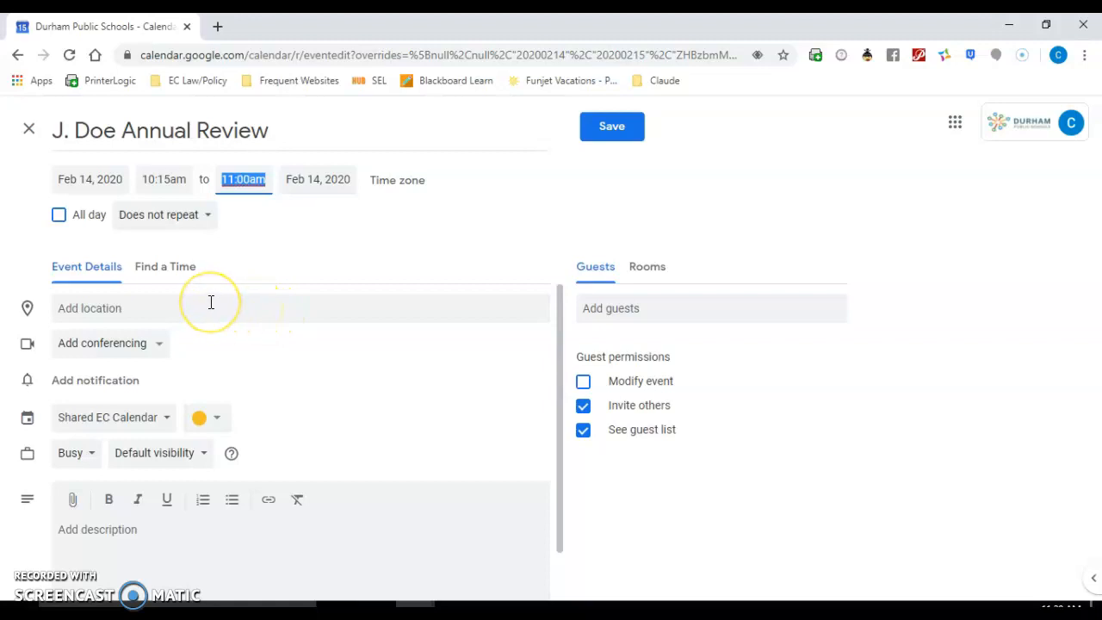
Add Hangouts Meet conferencing to the event and review its joining details.
click(143, 353)
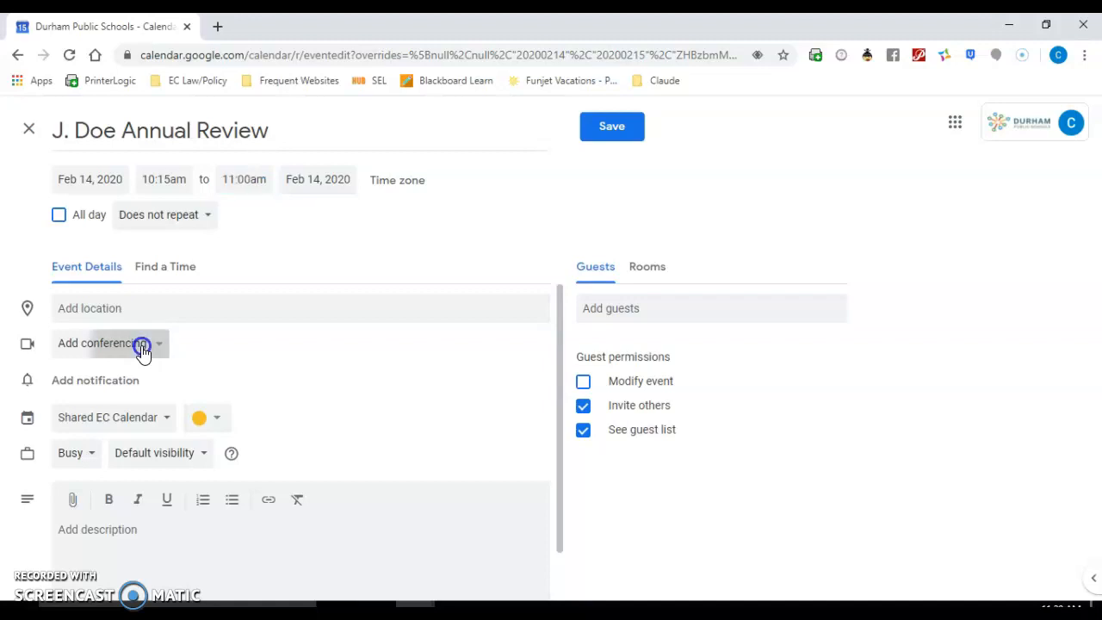
click(142, 399)
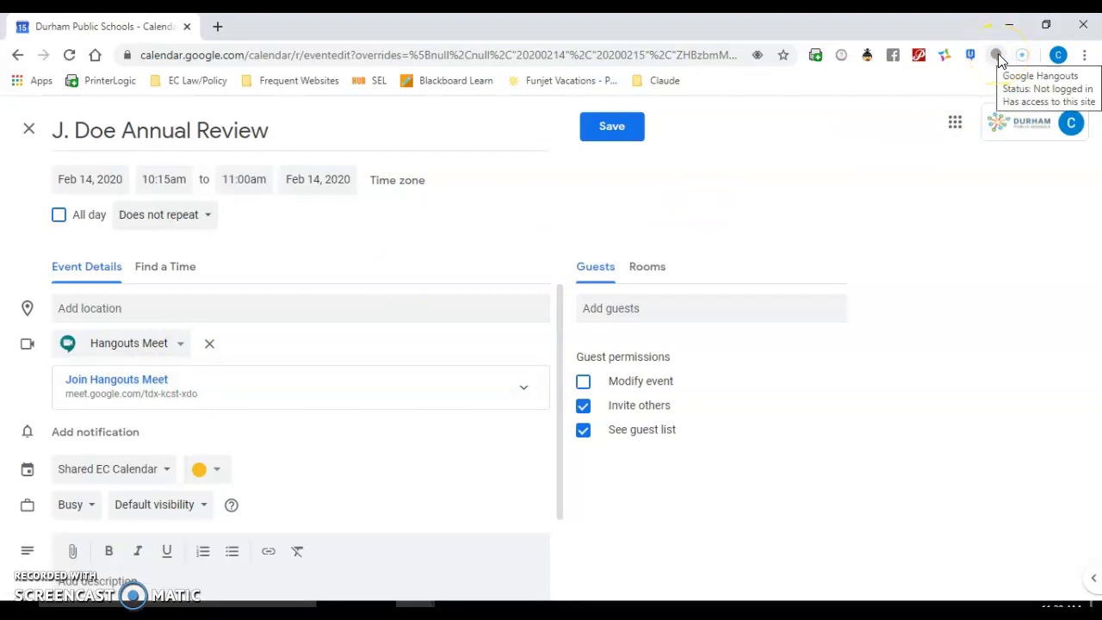
click(527, 393)
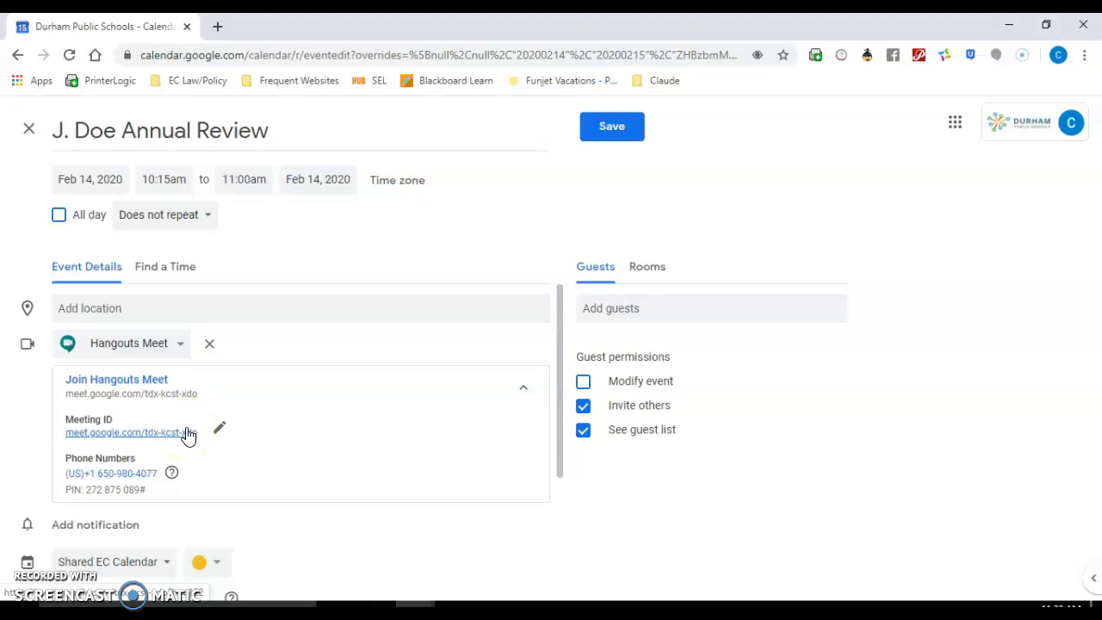
click(520, 386)
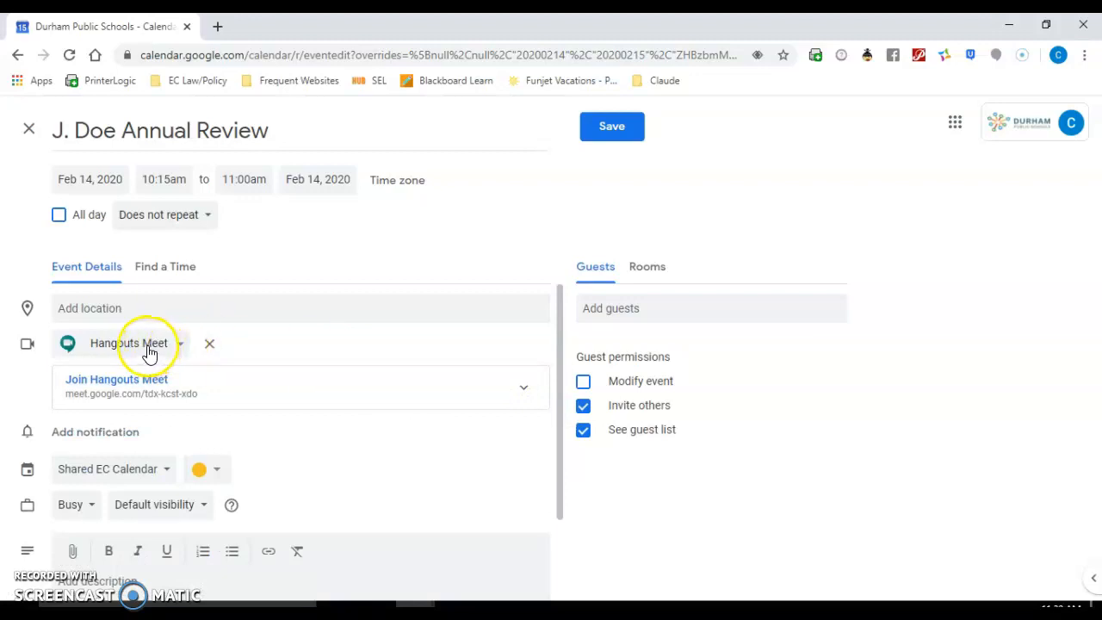
Add a notification to the event and set it to 15 minutes before.
click(83, 435)
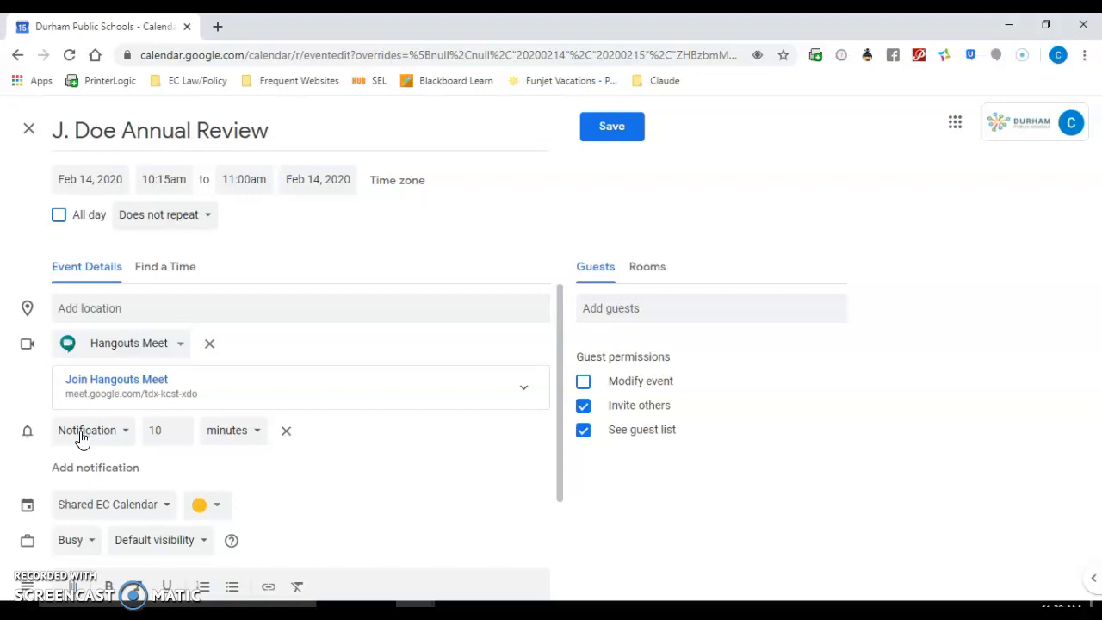
click(82, 435)
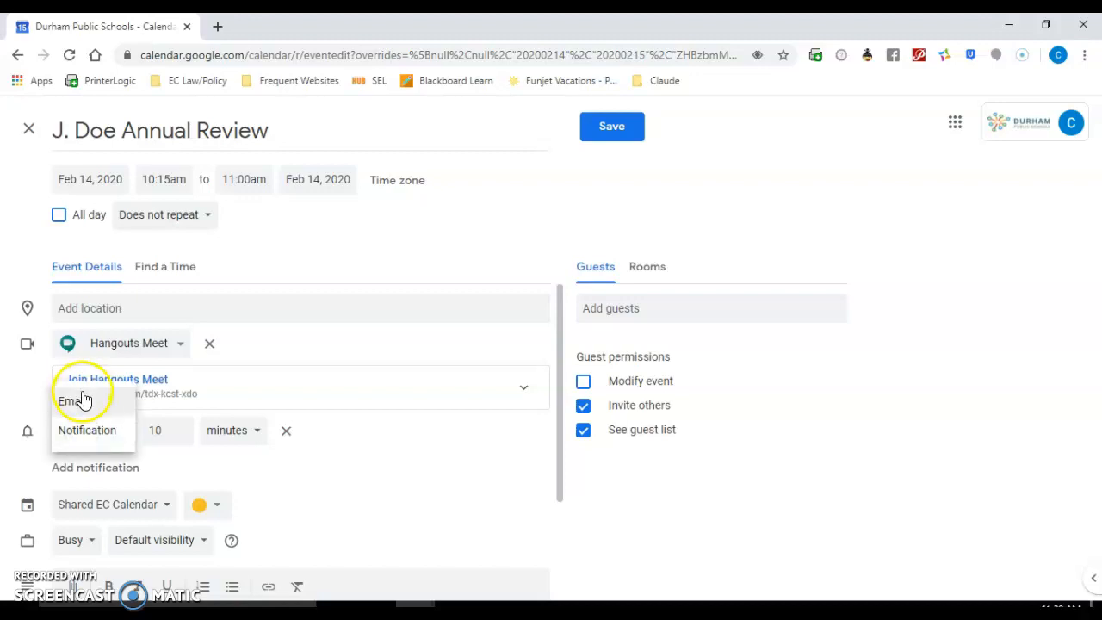
click(205, 460)
double_click(171, 433)
text(15)
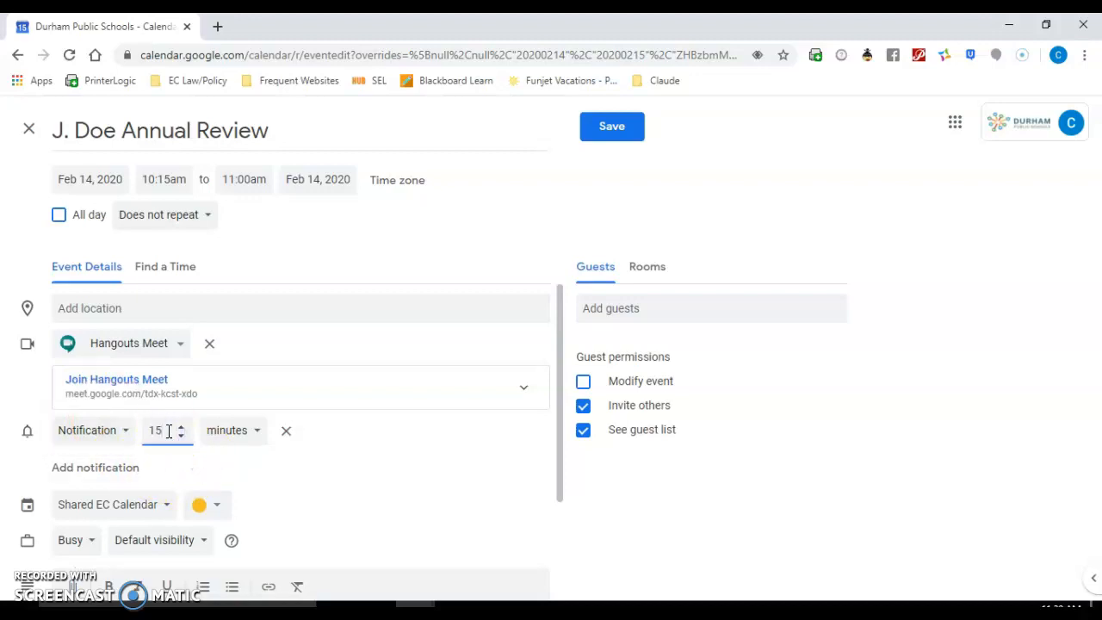
Add another notification and change the 15-minute one to 1 day before the event.
click(118, 467)
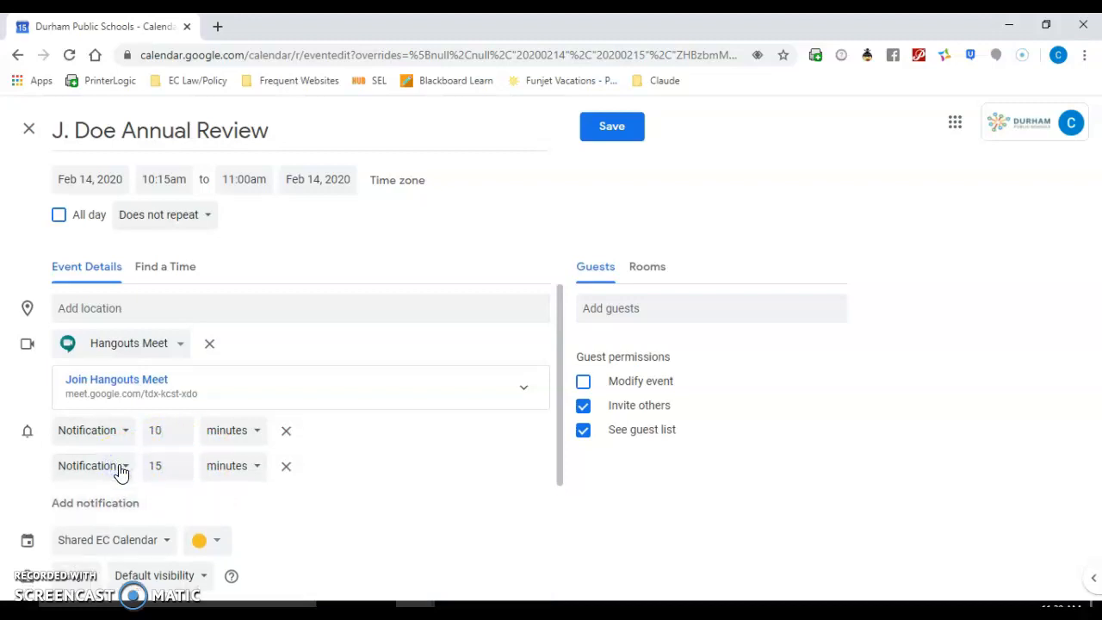
click(168, 466)
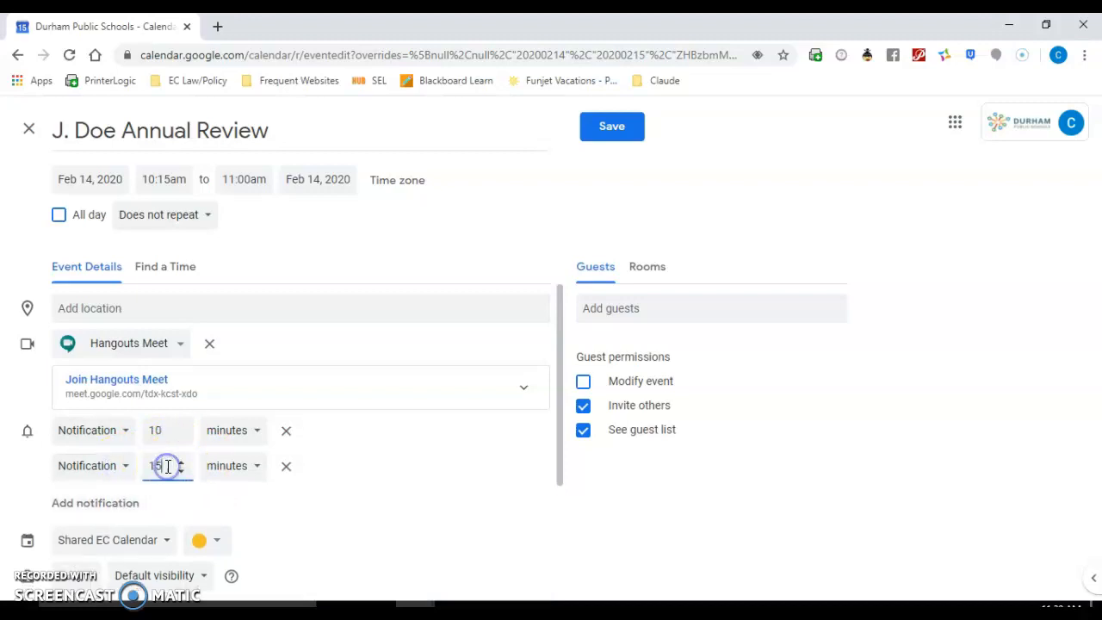
key(BackSpace)
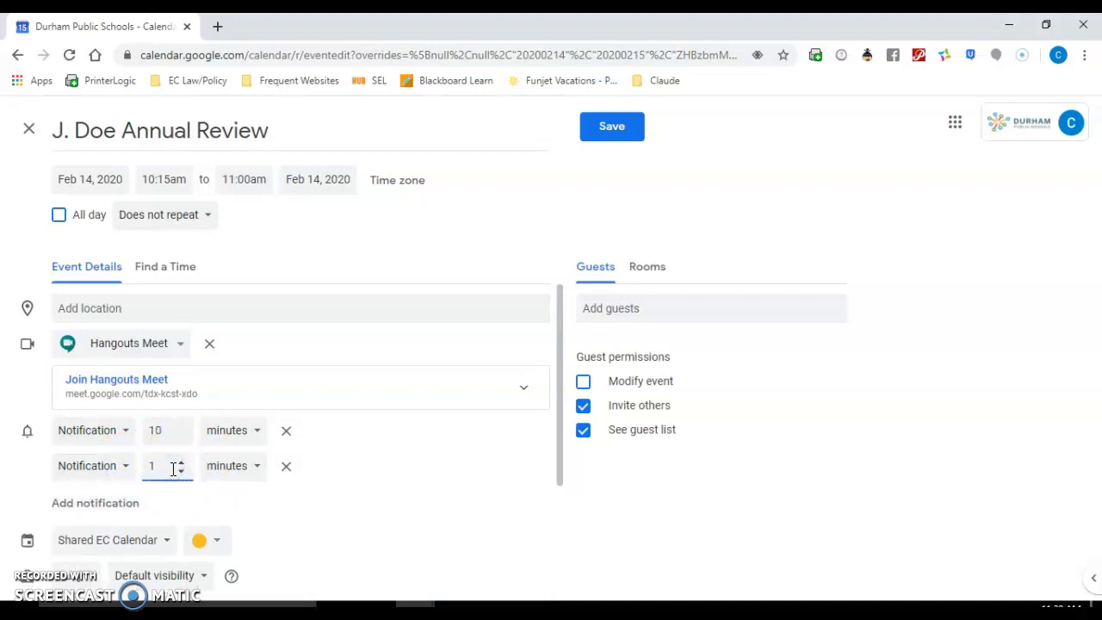
click(226, 466)
click(222, 536)
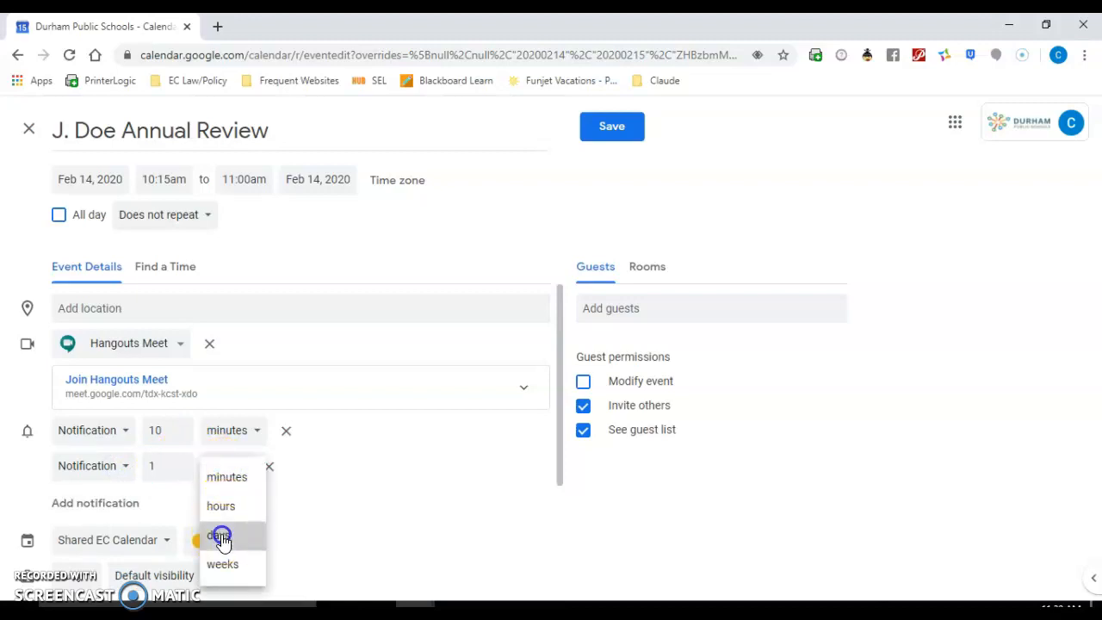
Add a third reminder and make it an email sent 10 days before the event.
click(121, 504)
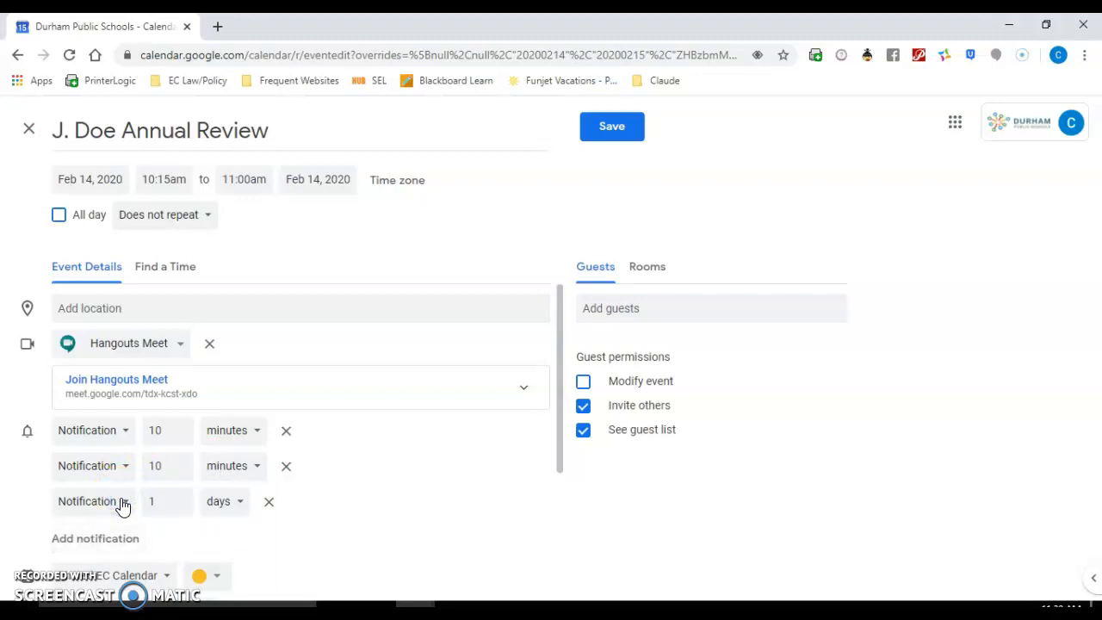
click(99, 466)
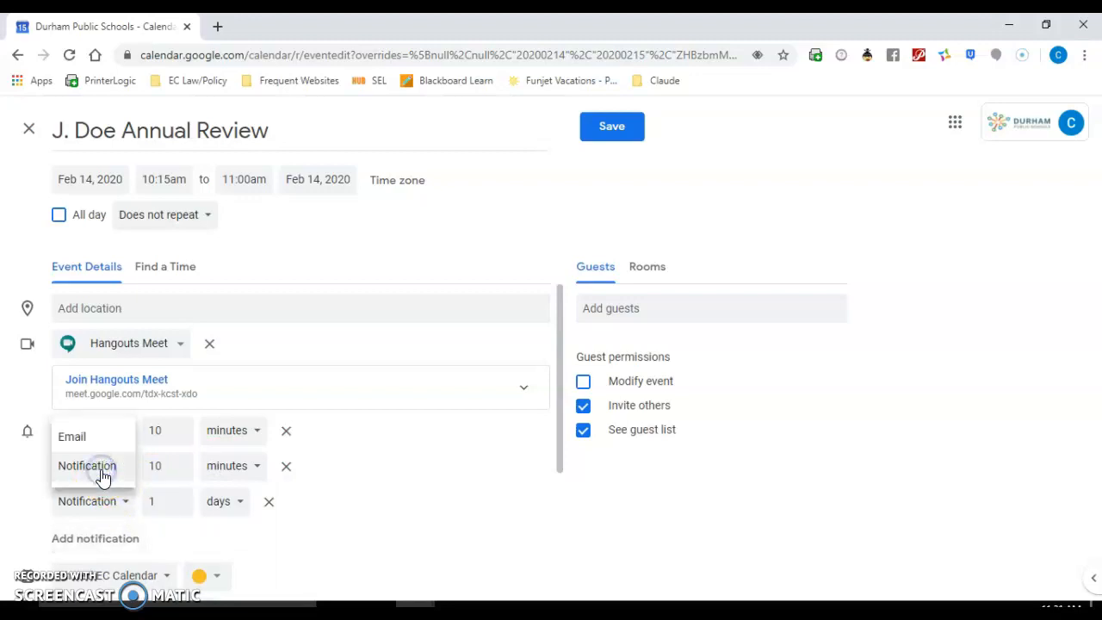
click(91, 441)
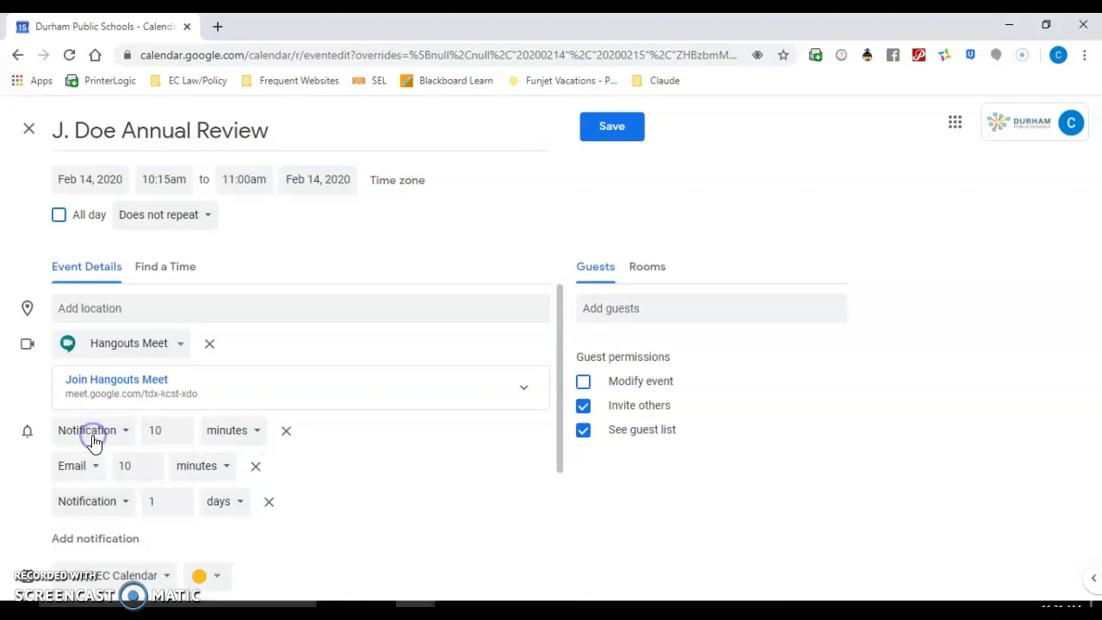
click(219, 469)
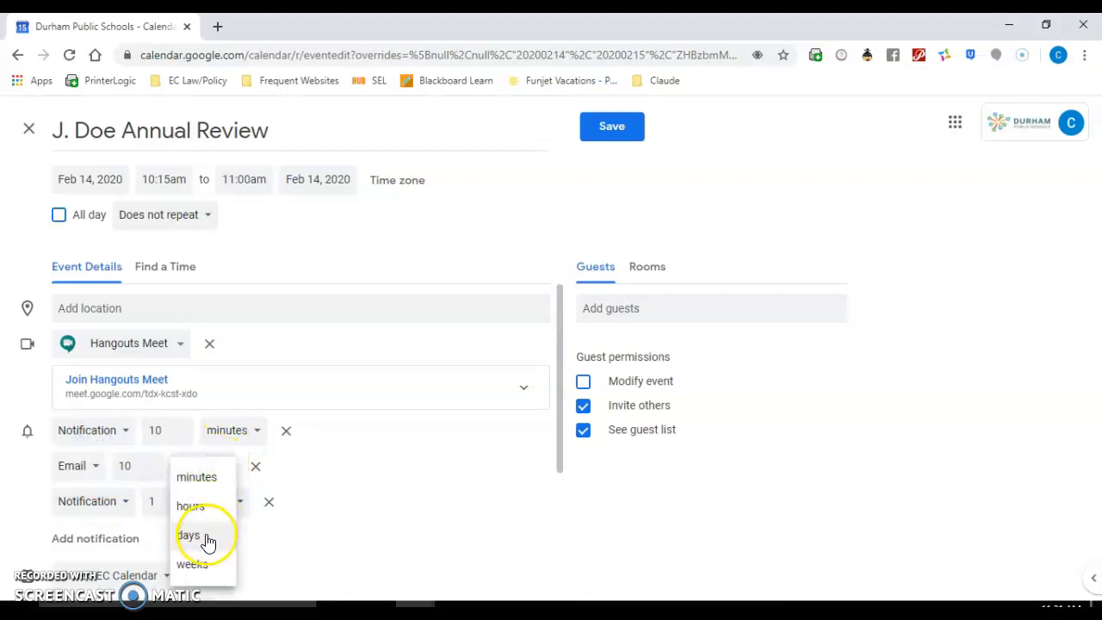
click(207, 535)
click(169, 484)
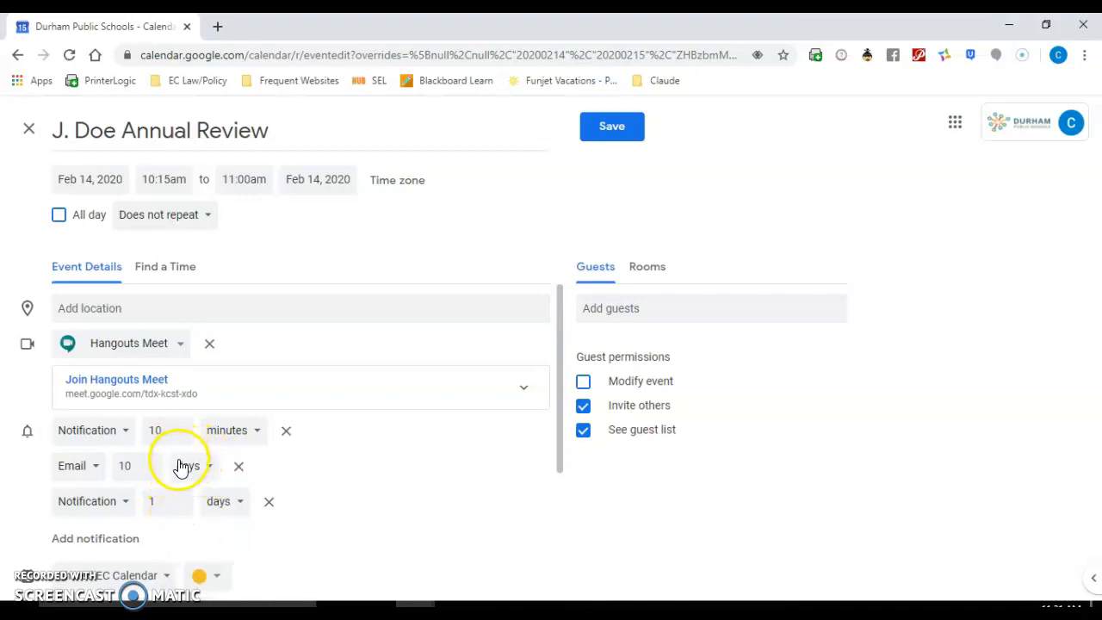
Change the 1-day notification to an email sent 1 week before the event.
click(117, 514)
click(98, 473)
click(194, 515)
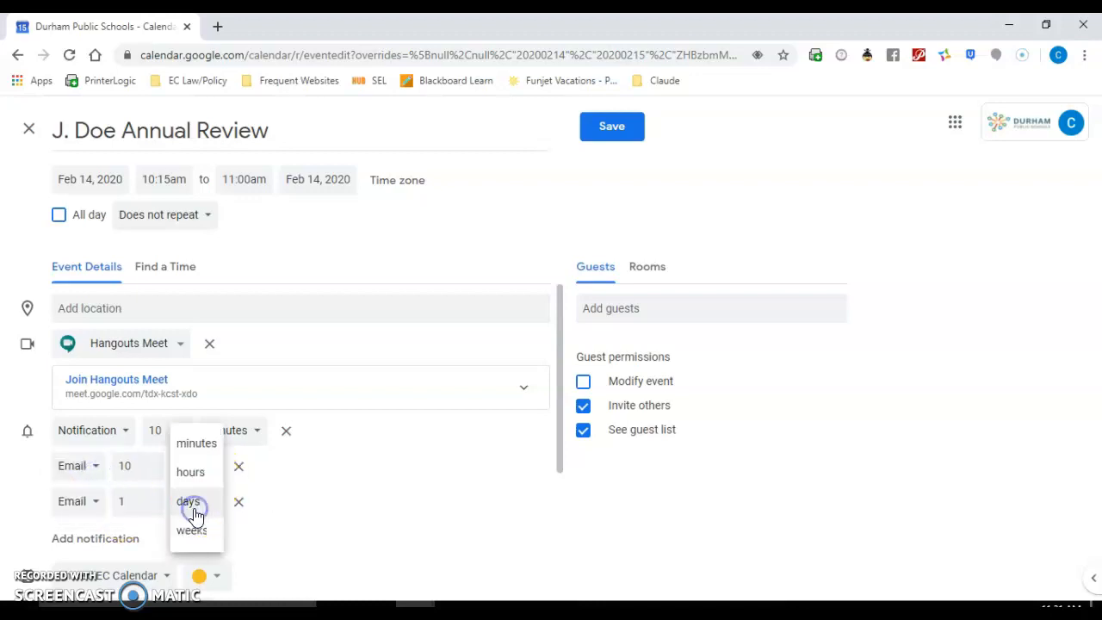
click(194, 528)
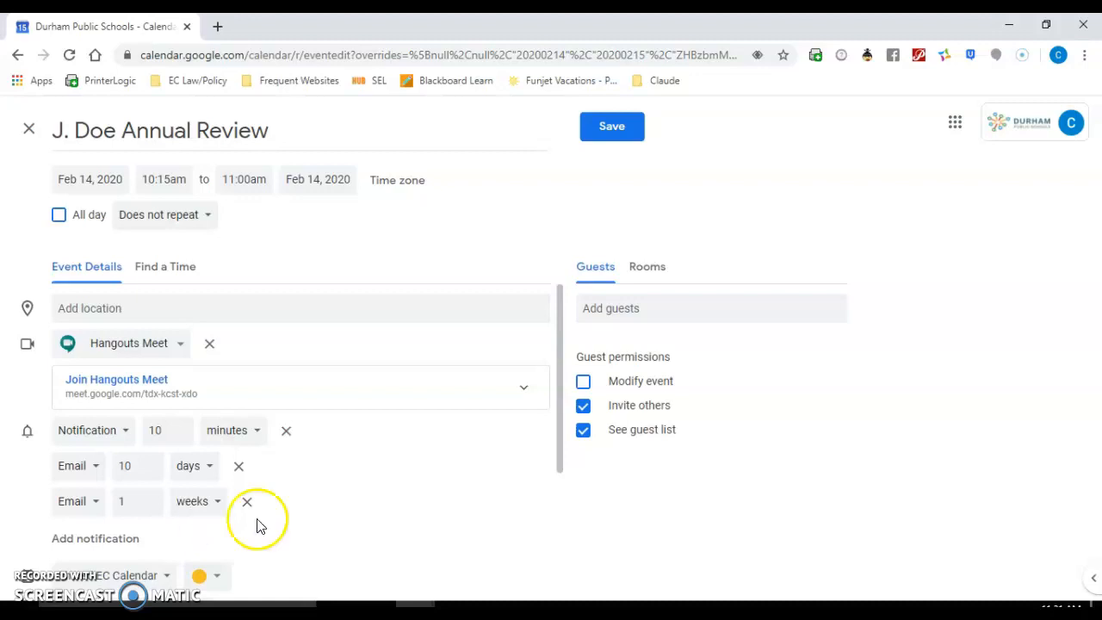
Set the 10-minute notification to 15 minutes and the 10-day email reminder to 1 day.
click(167, 429)
key(BackSpace)
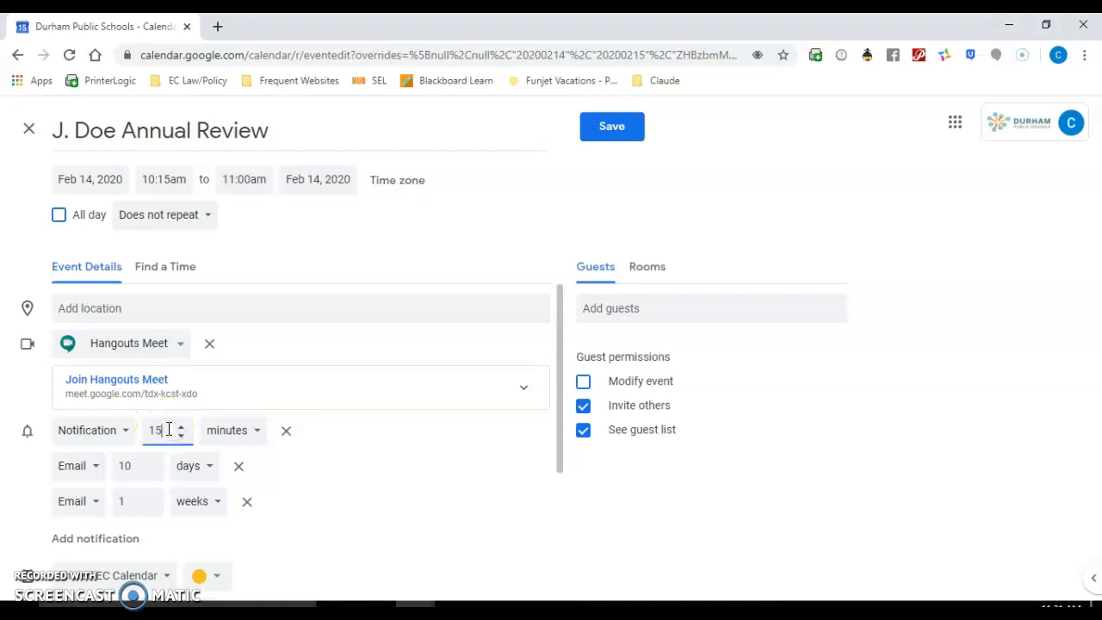
click(367, 428)
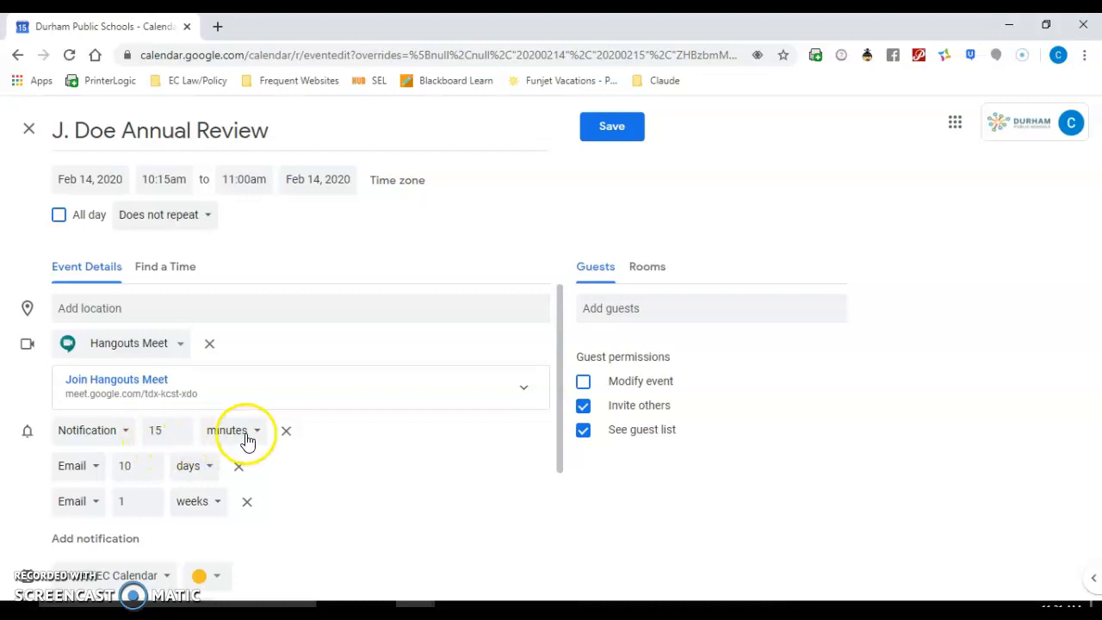
click(138, 465)
key(BackSpace)
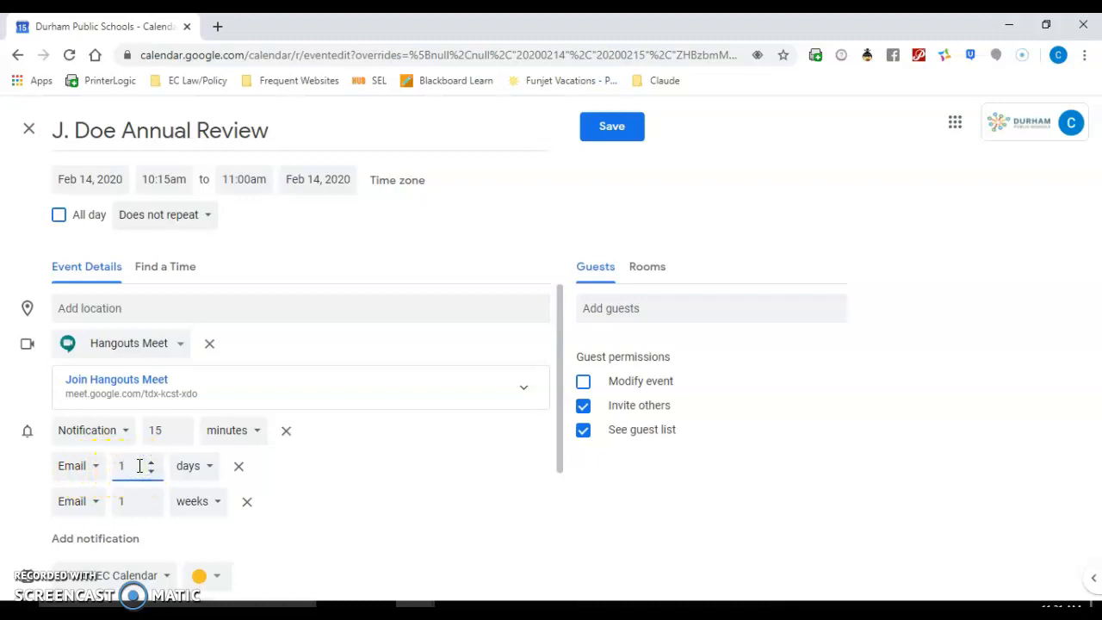
click(195, 466)
click(305, 475)
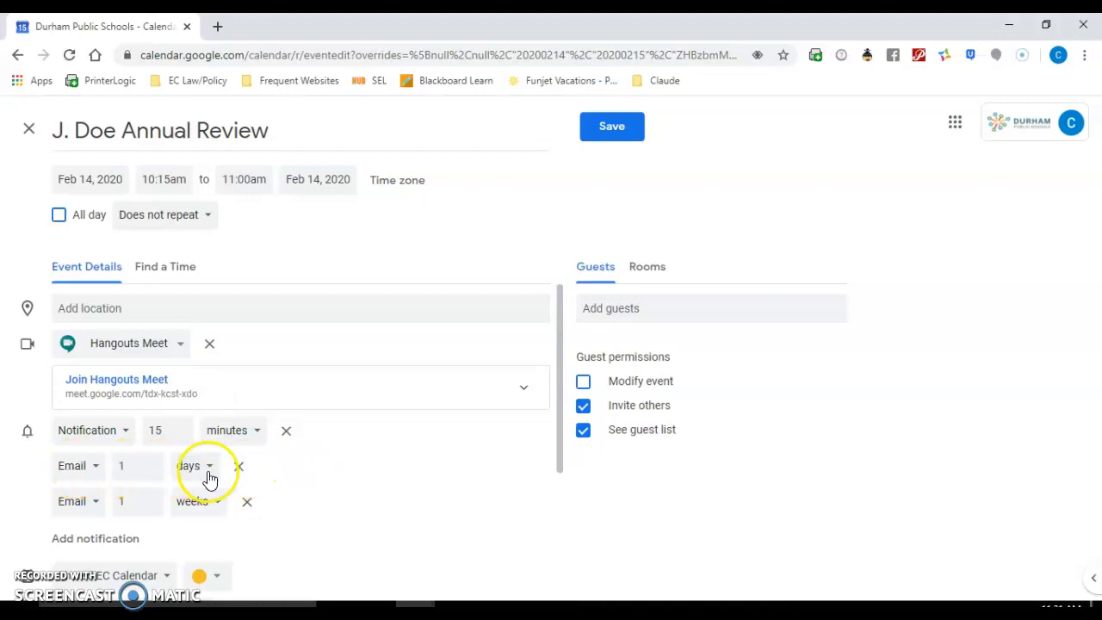
Clear the number of days in the middle email reminder.
click(130, 466)
key(BackSpace)
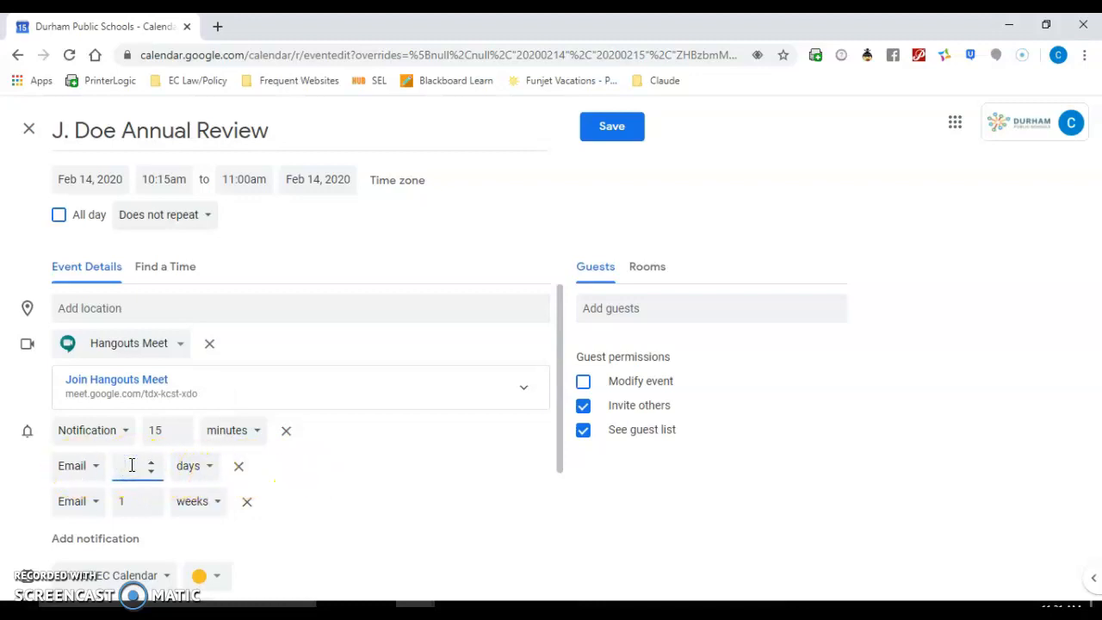
click(296, 469)
Add the first suggested contact as a guest of the event.
scroll(382, 485, down, 3)
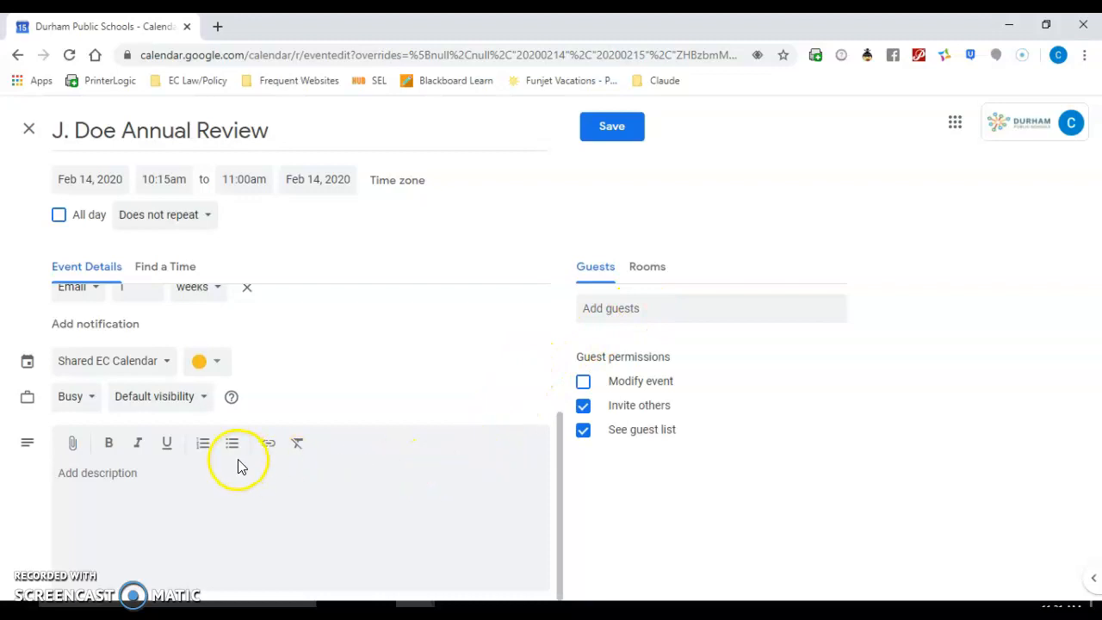
click(626, 317)
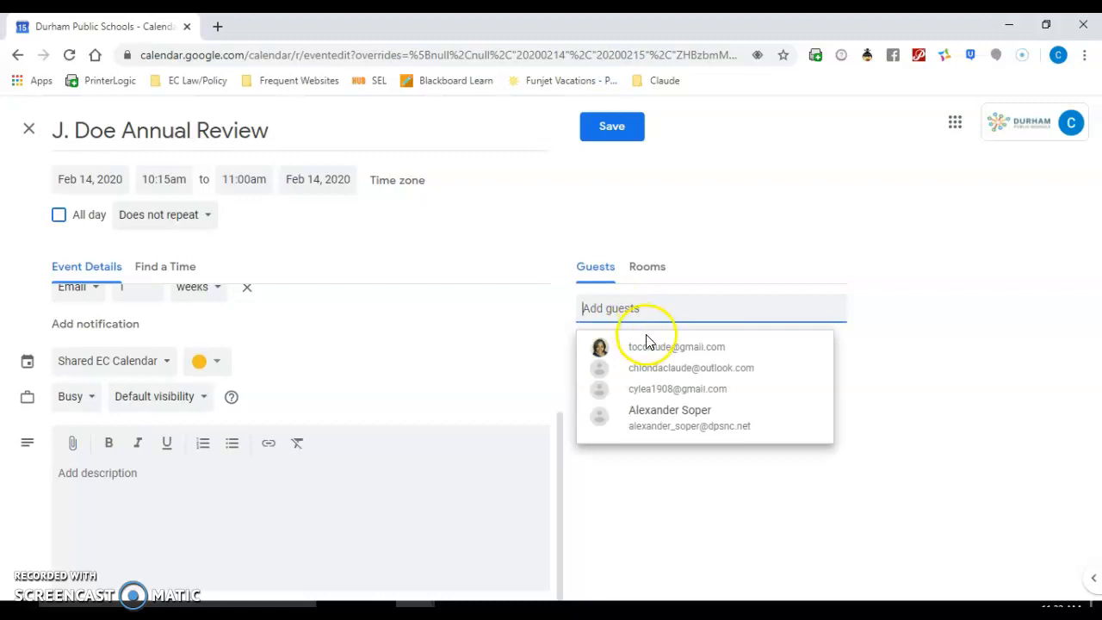
click(653, 347)
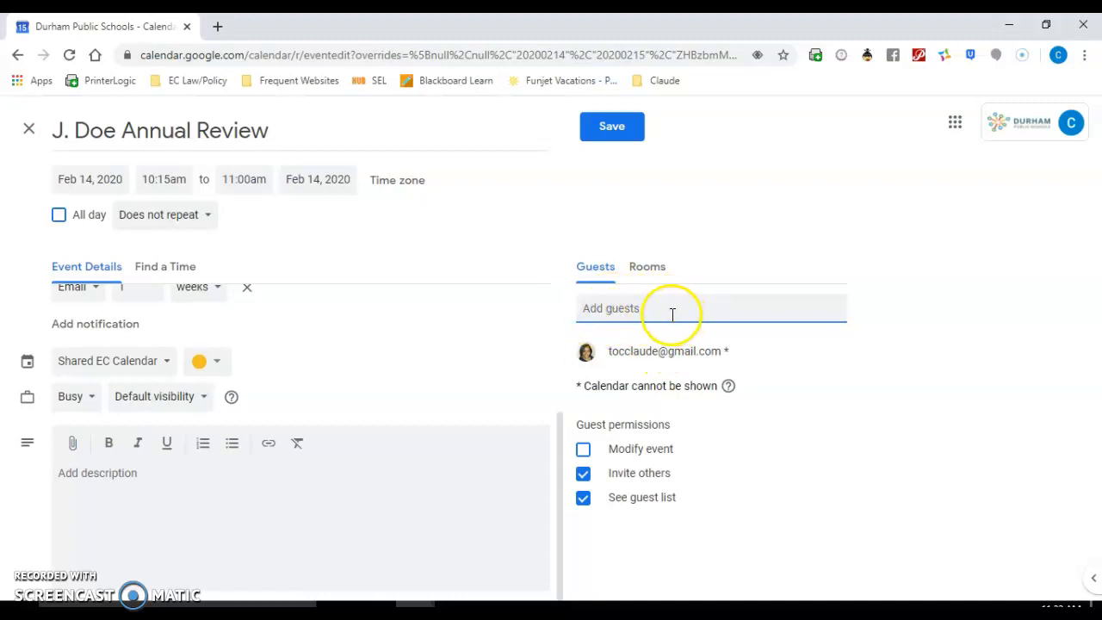
Capture the expanded Hangouts Meet joining details with a new snip in Snipping Tool and close it without saving.
scroll(484, 327, up, 3)
click(524, 387)
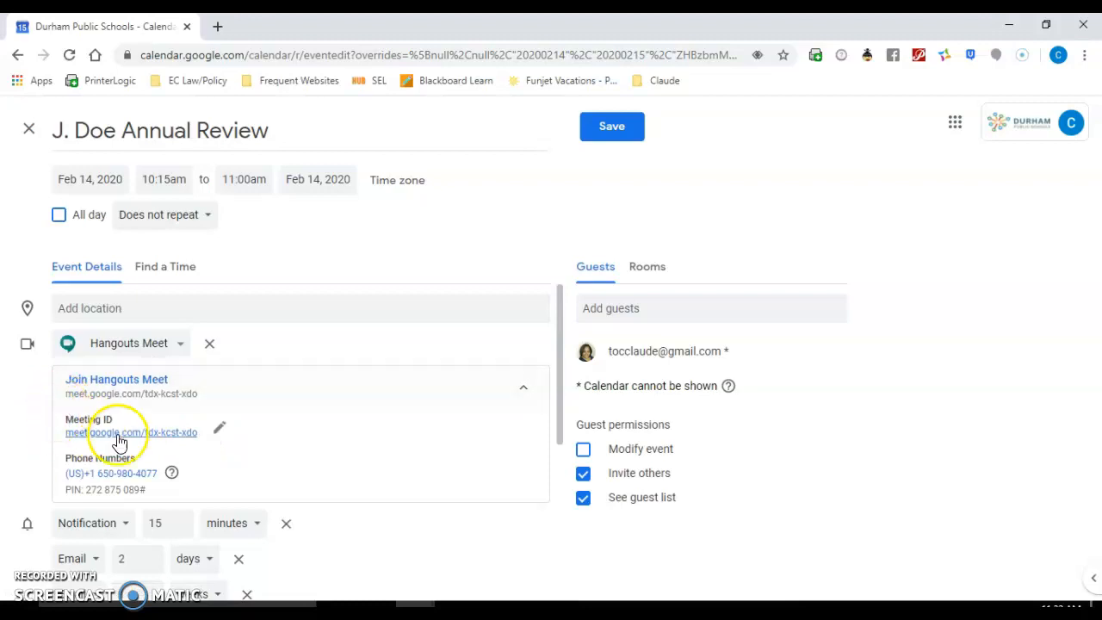
click(536, 604)
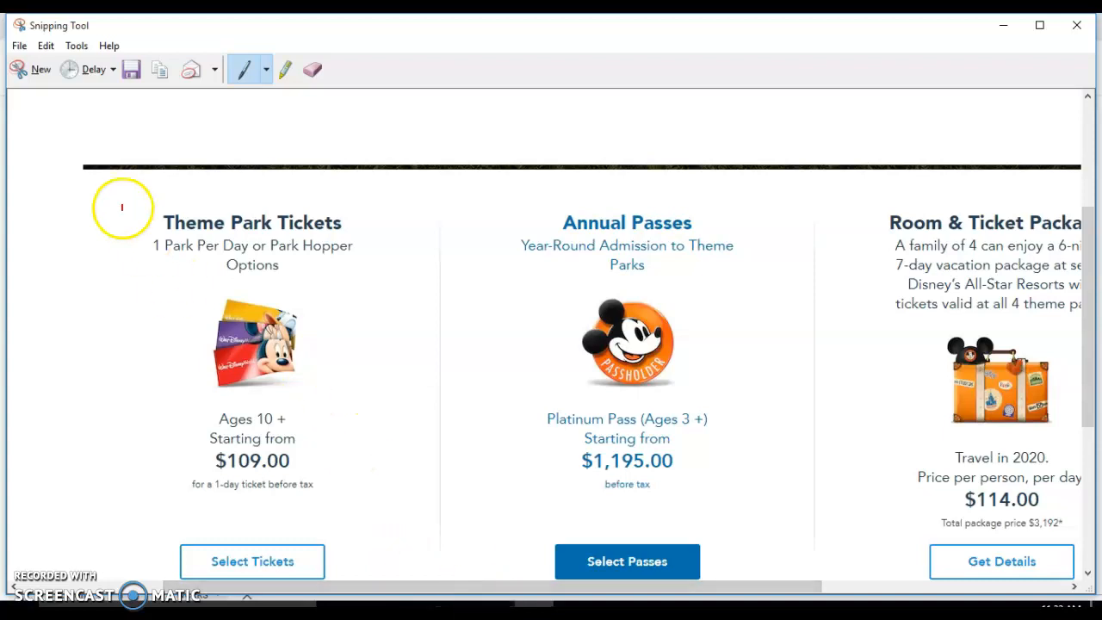
click(34, 71)
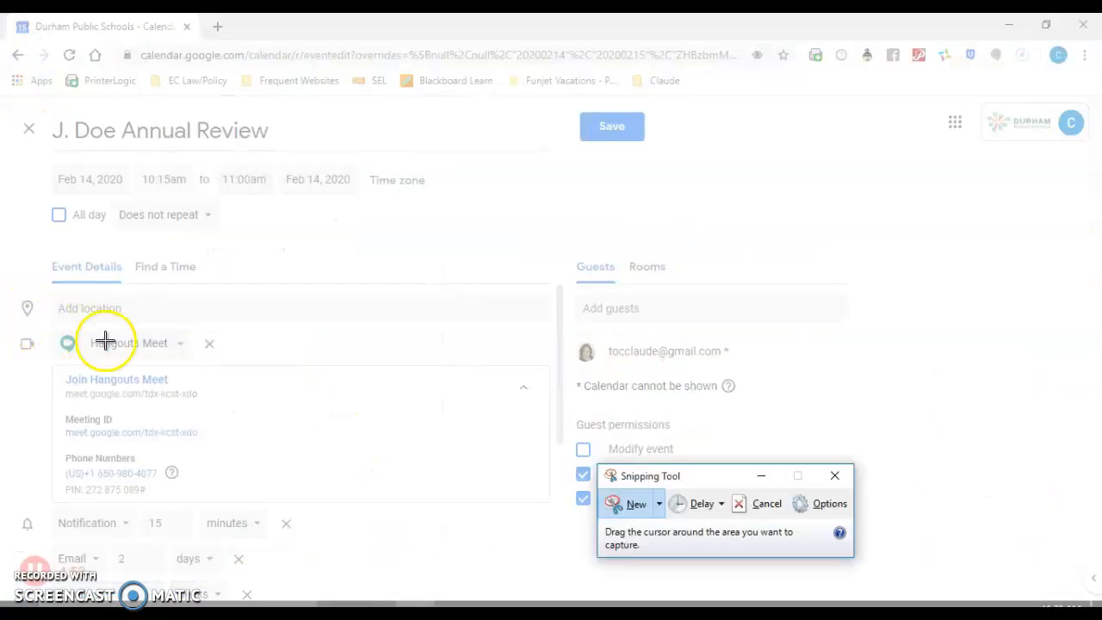
drag(59, 365, 525, 509)
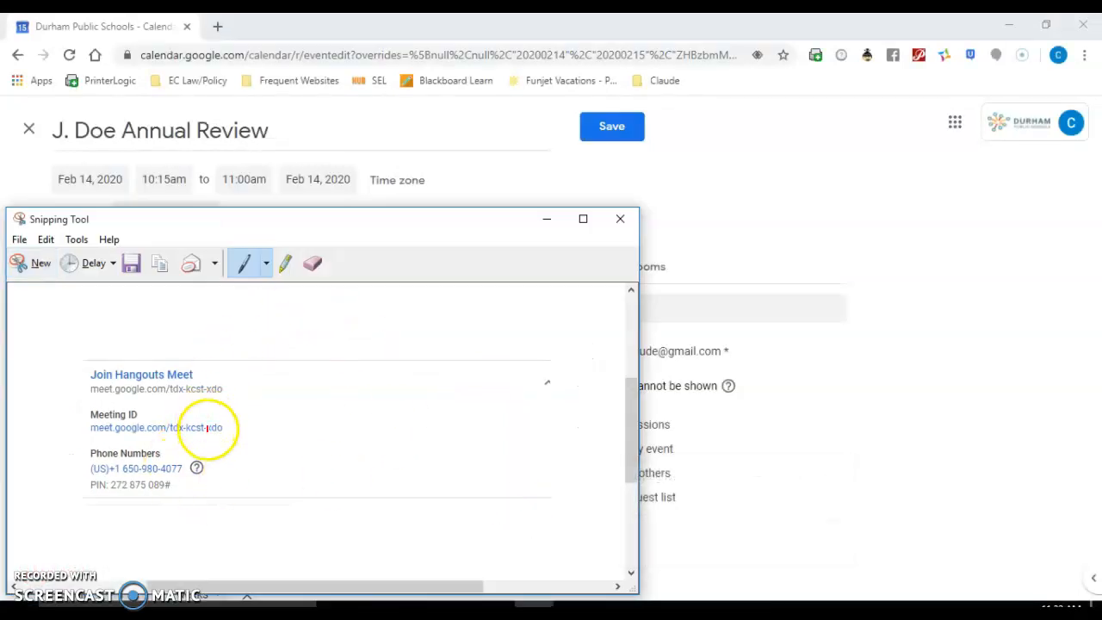
click(621, 219)
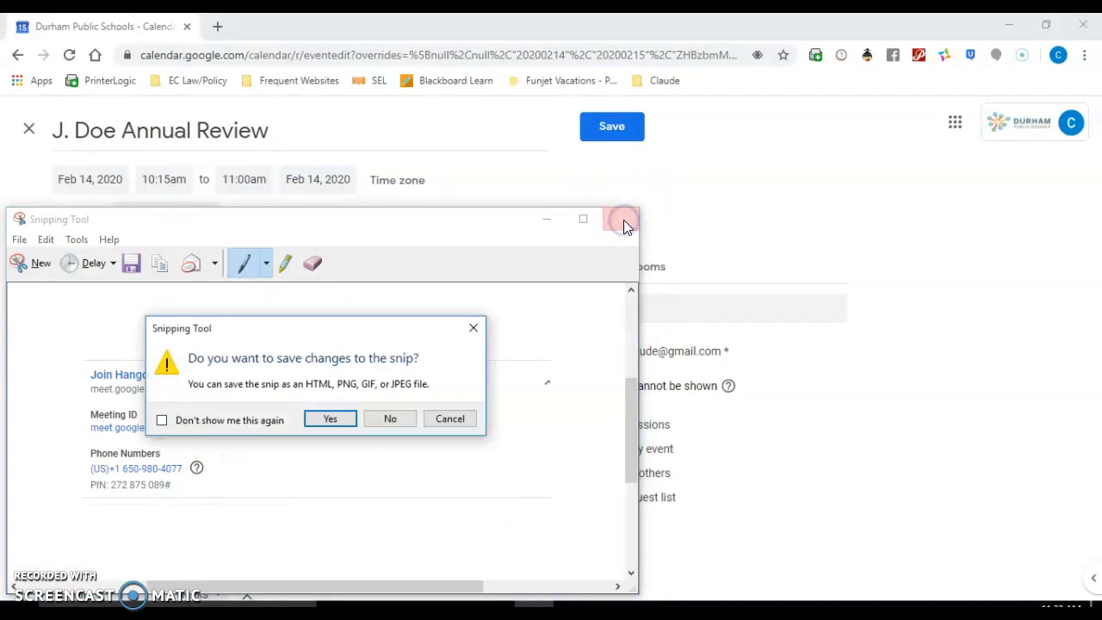
click(387, 420)
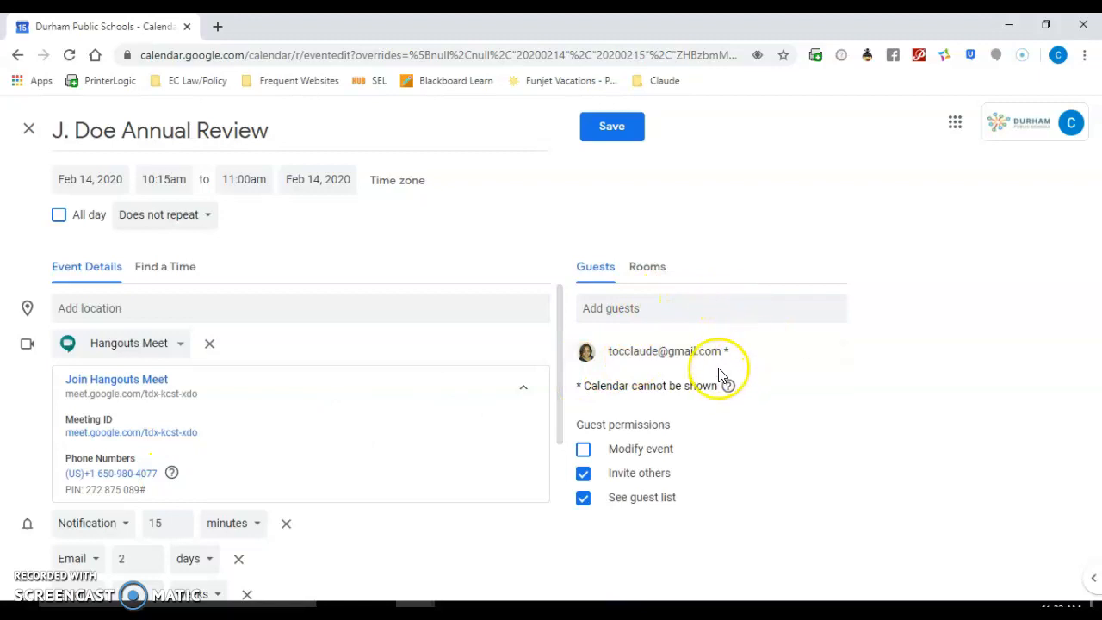
Save the event and send invitation emails to the guests.
click(615, 133)
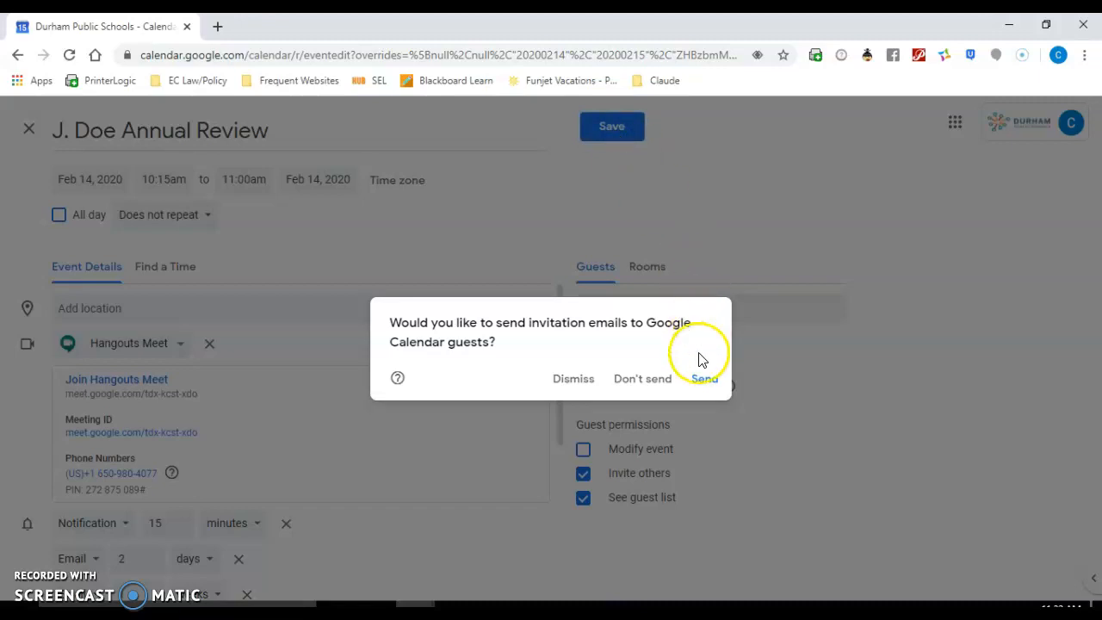
click(706, 381)
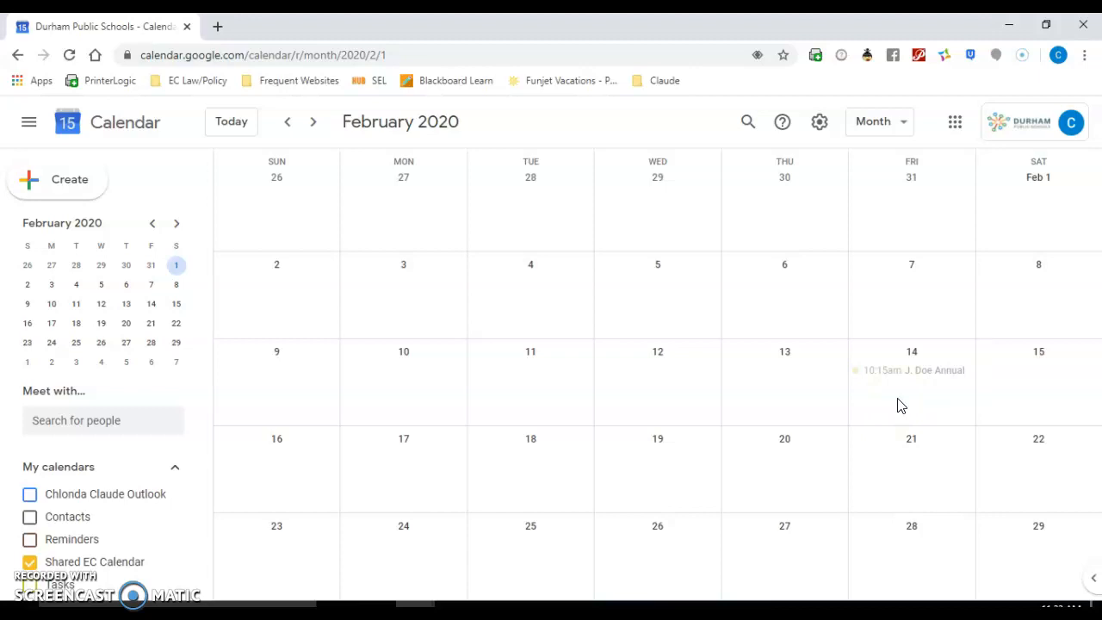
Create a new event on February 14, 2020, titled with the student's name followed by "Annual".
double_click(901, 405)
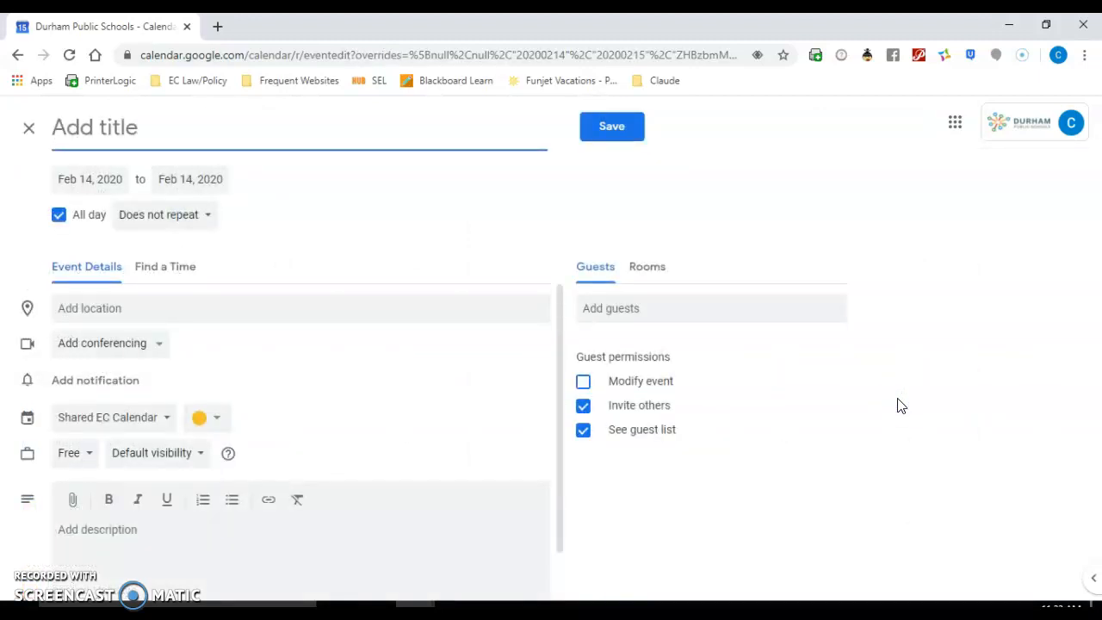
text(J. Doe Annual)
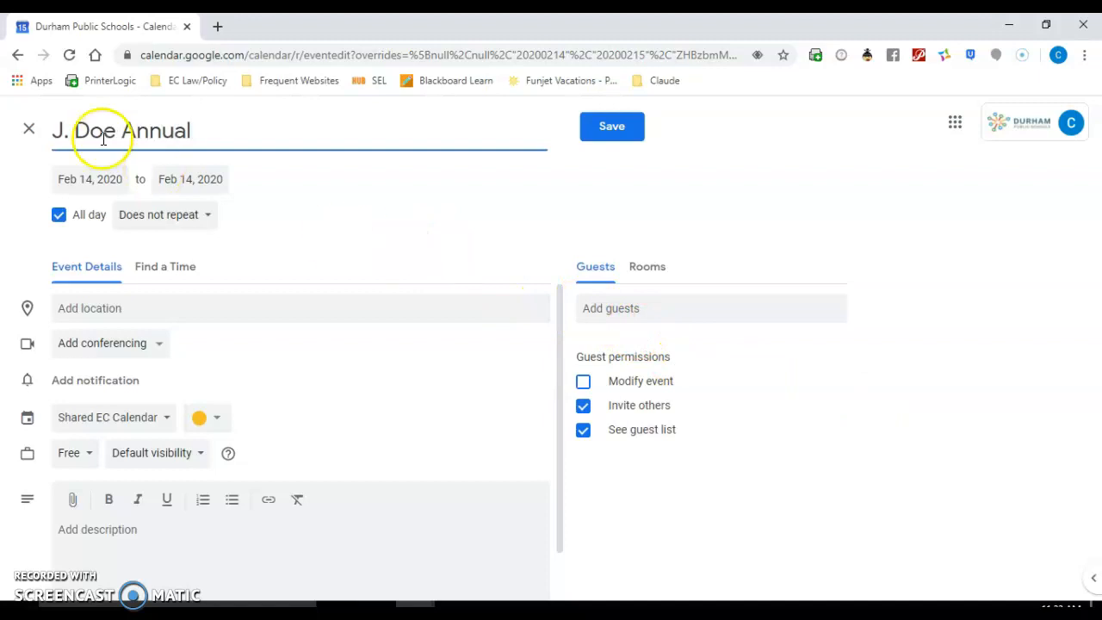
Make the new event a timed one on February 25, 2020, from 10:15am to 11:00am.
click(59, 215)
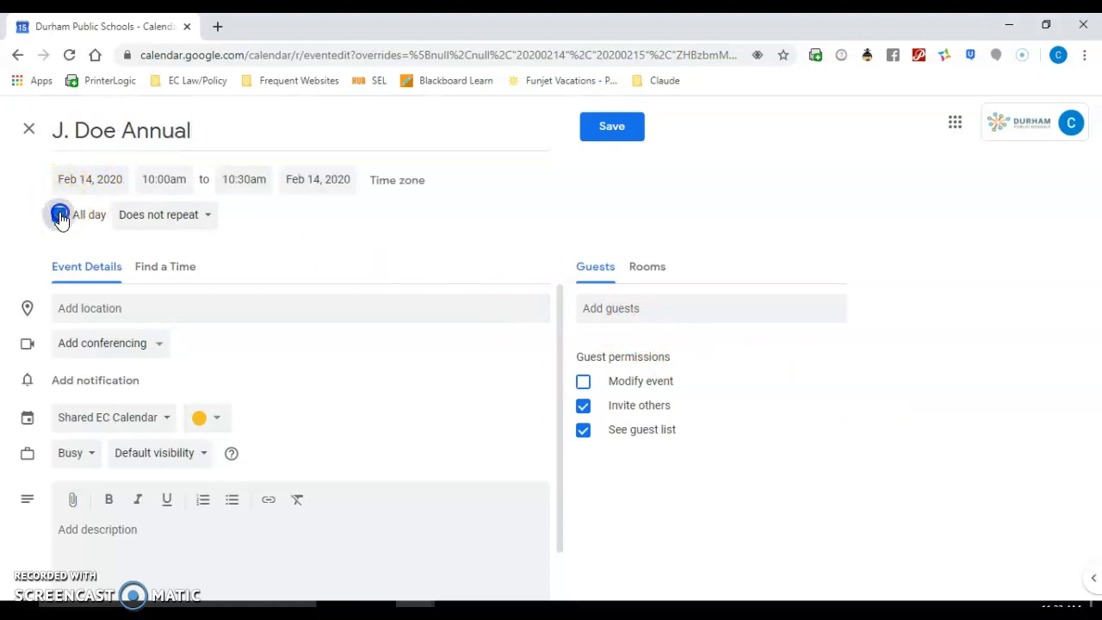
click(172, 180)
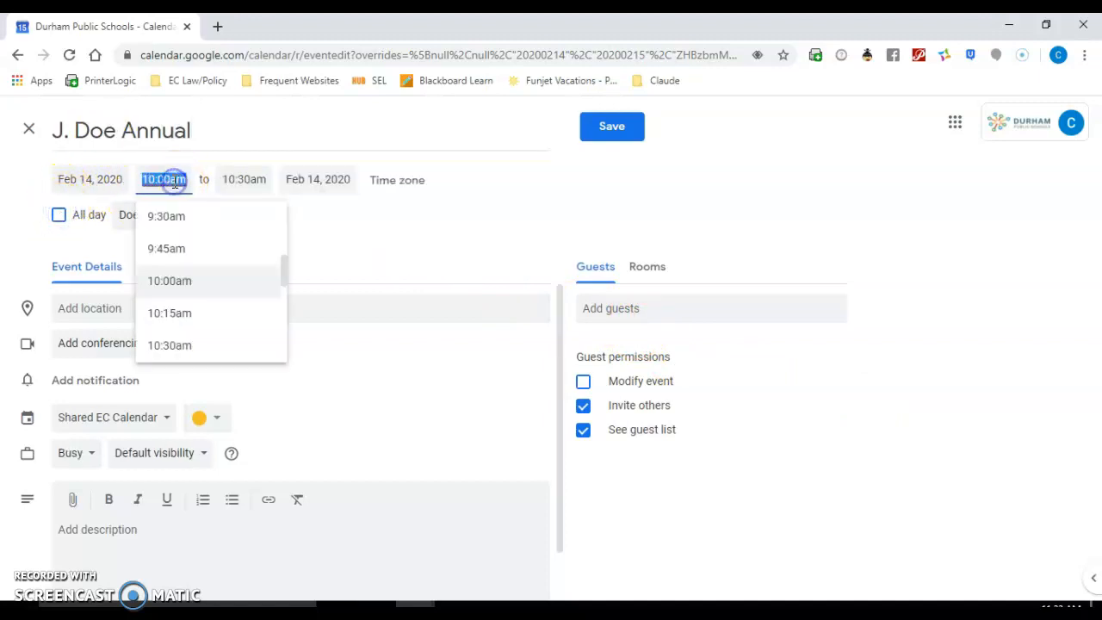
click(200, 313)
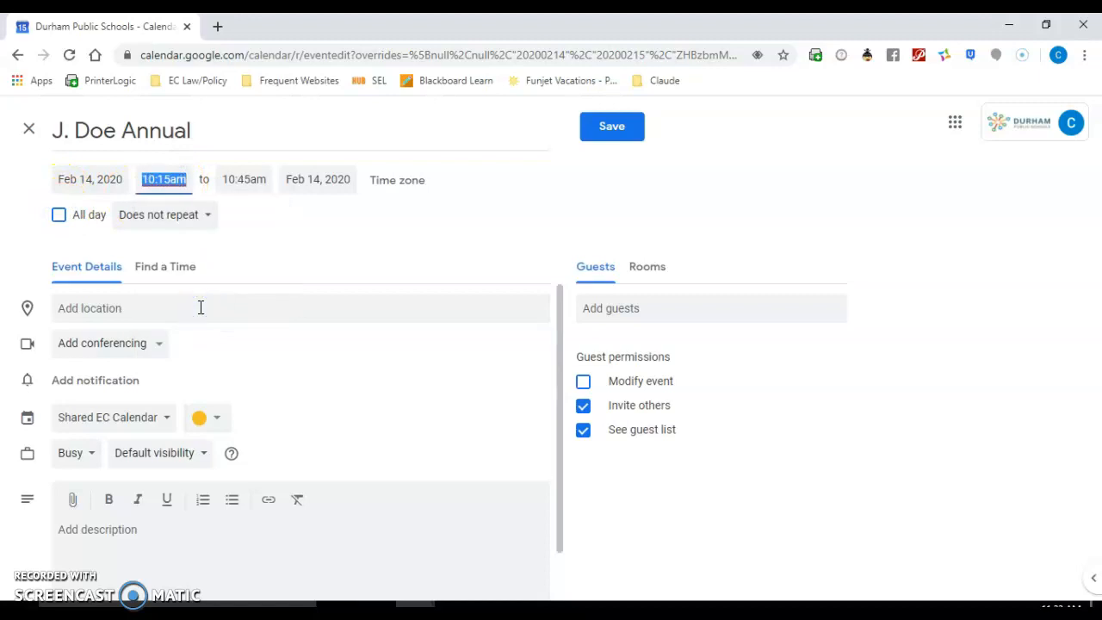
click(96, 179)
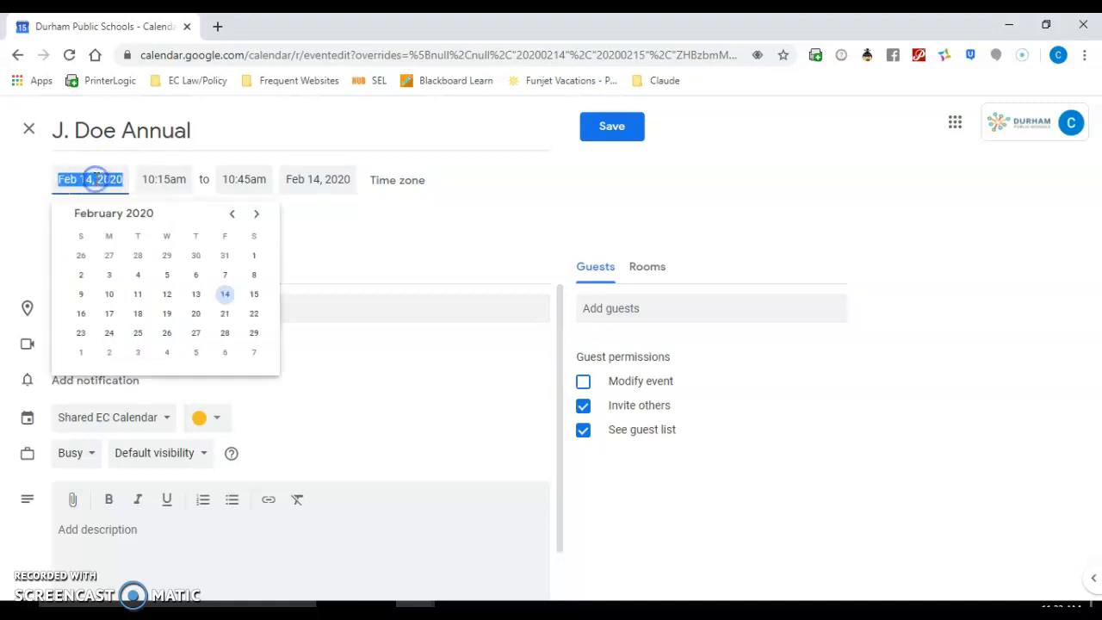
click(140, 333)
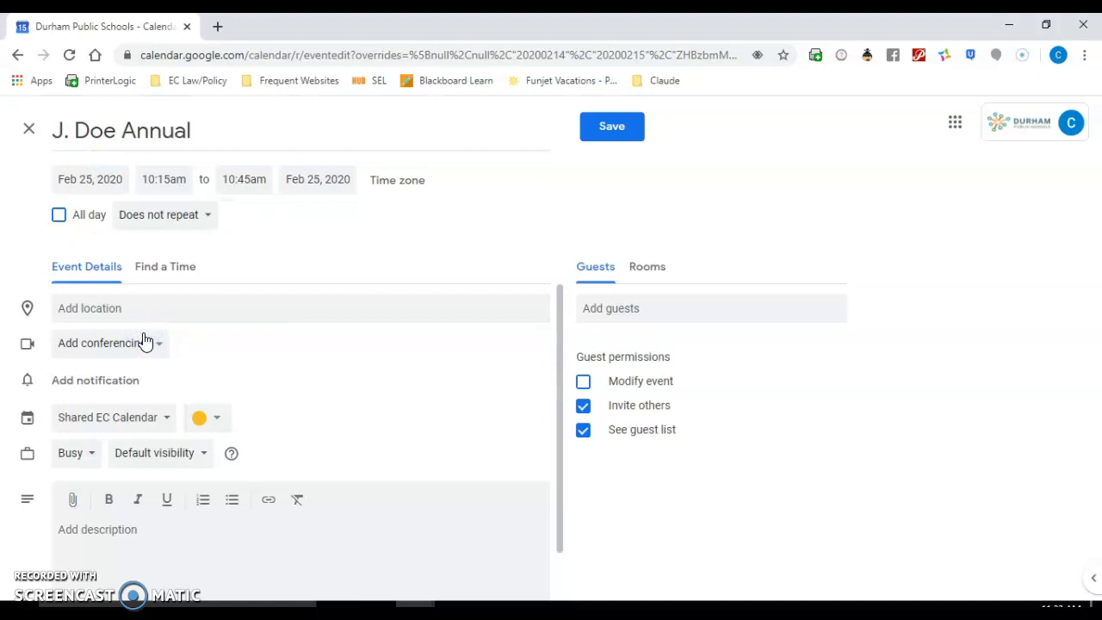
click(244, 179)
click(271, 312)
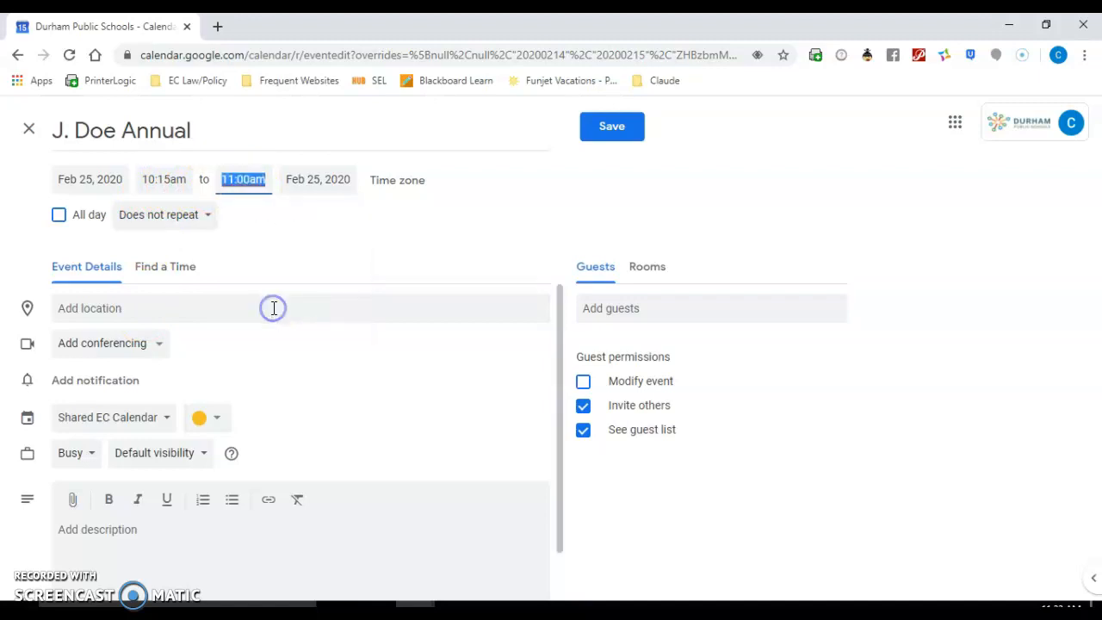
Add Hangouts Meet conferencing to the event and enter EC Conference Room as its location.
click(144, 345)
click(143, 387)
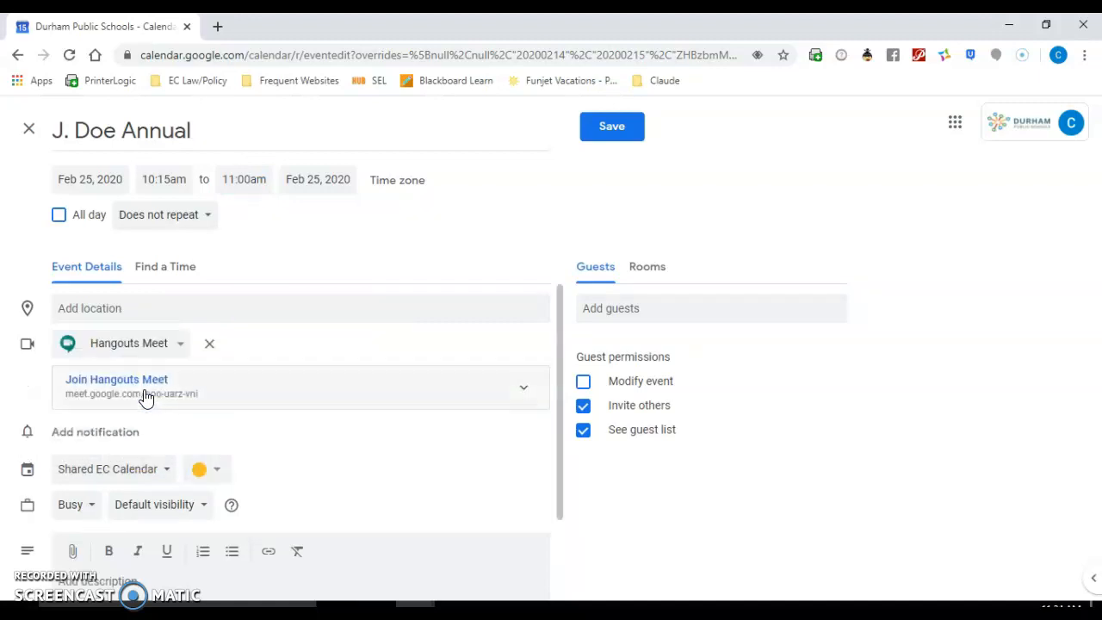
click(161, 306)
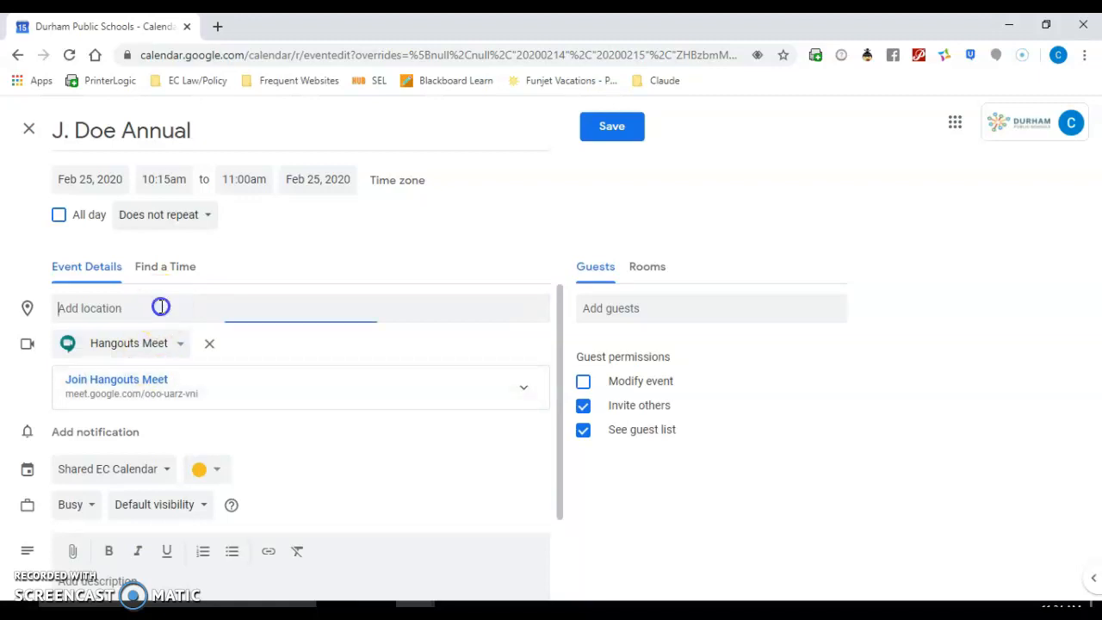
text(EC C)
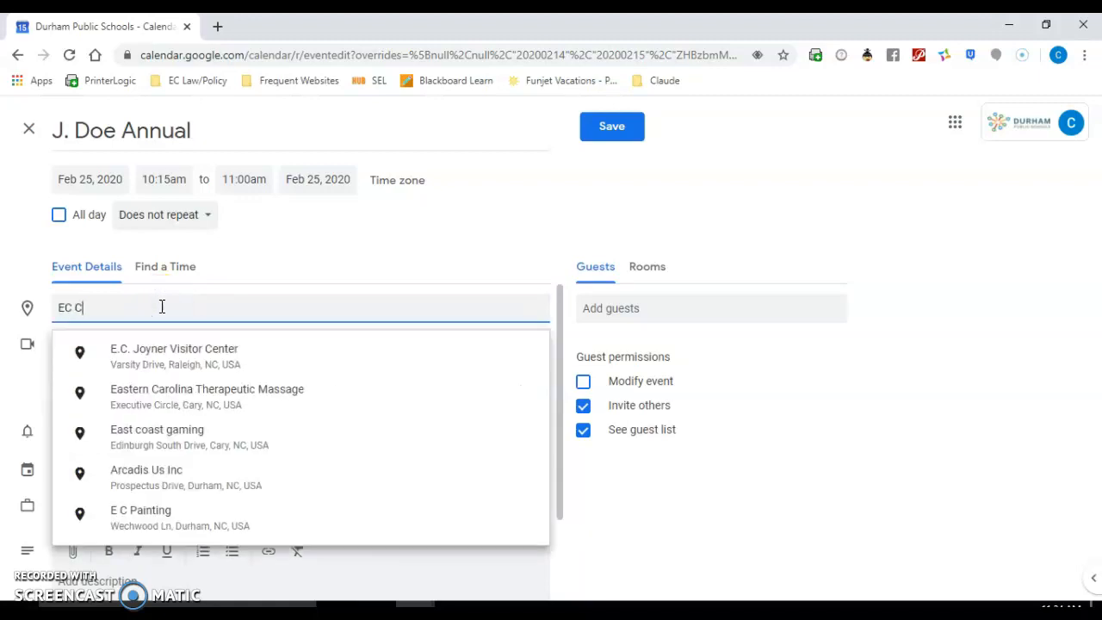
text(onference Room)
click(316, 261)
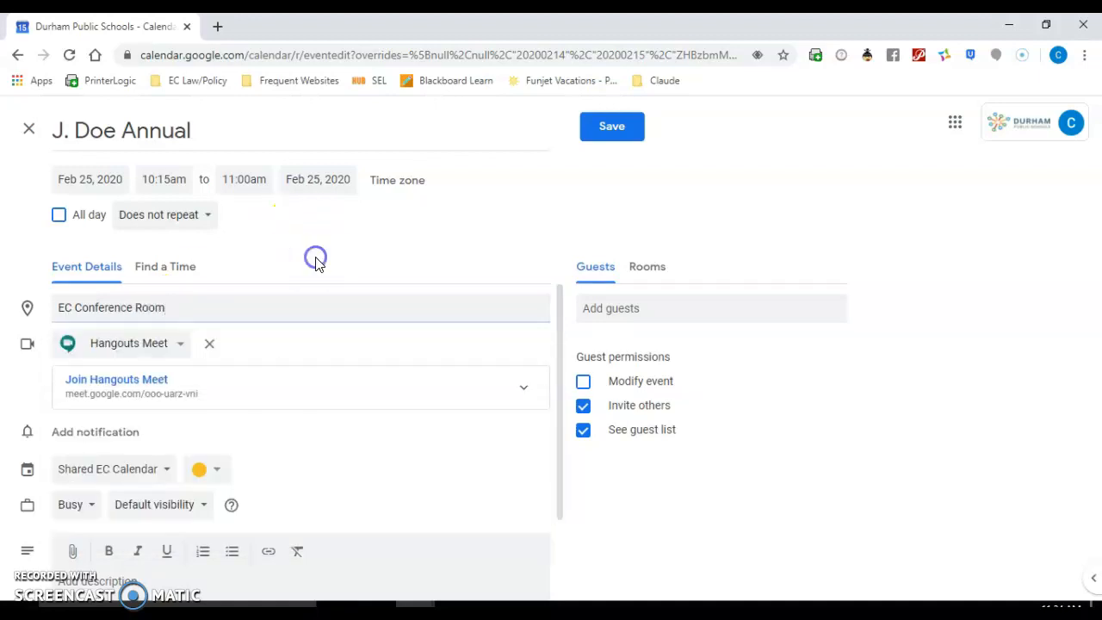
Expand the Hangouts Meet details and highlight the meeting ID, phone number and PIN for review.
click(525, 393)
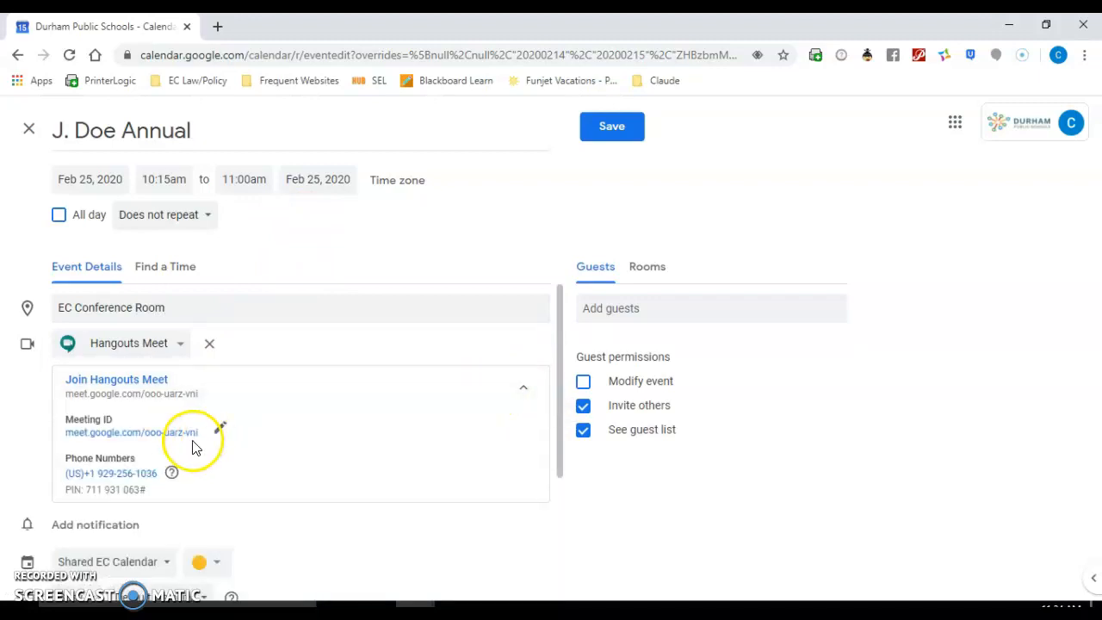
drag(66, 422, 164, 492)
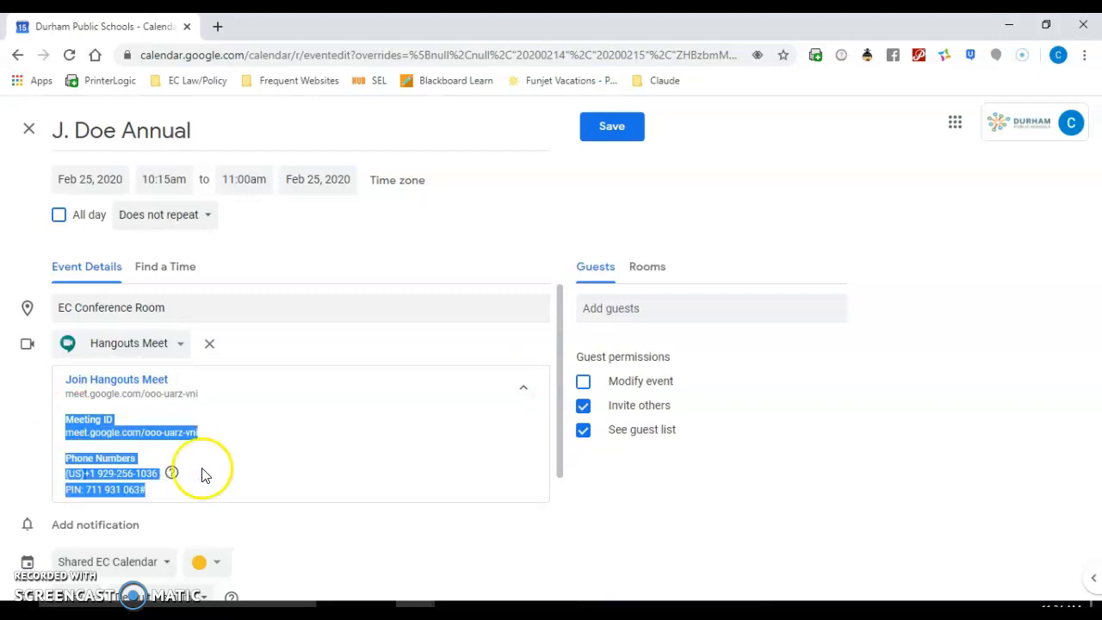
scroll(412, 438, down, 2)
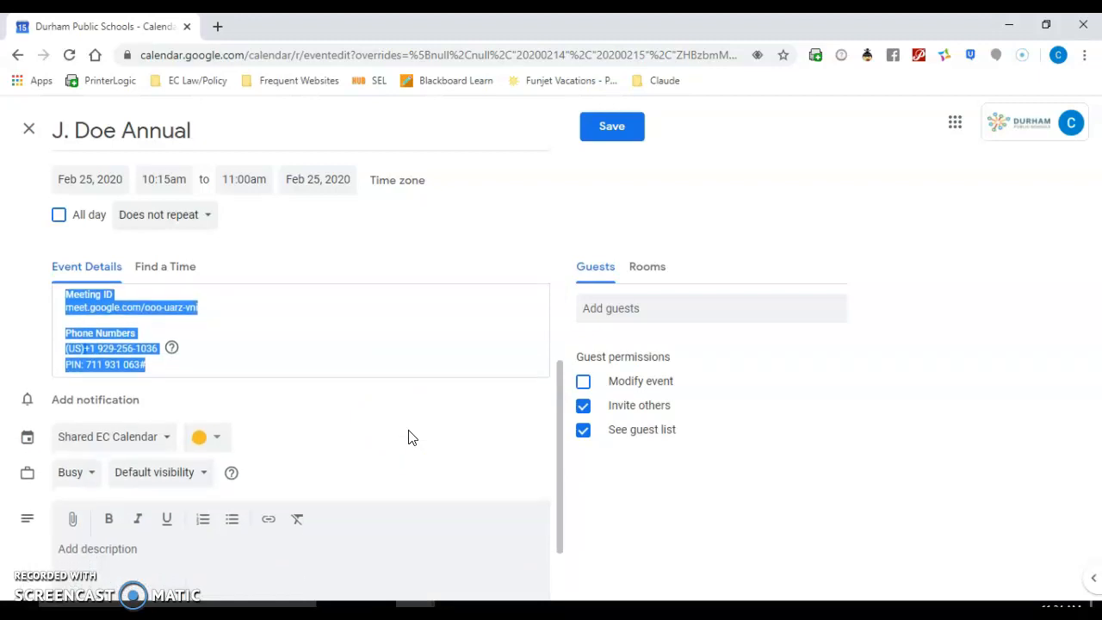
scroll(409, 437, up, 1)
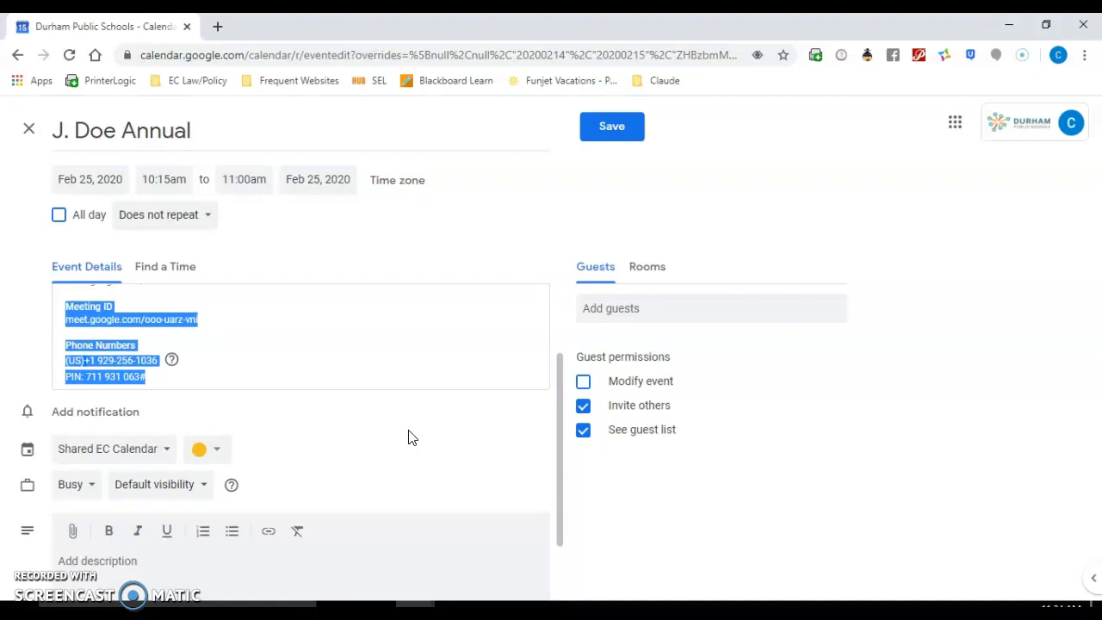
click(378, 443)
Add two notifications to the event and set the second one to 2 days before.
click(111, 412)
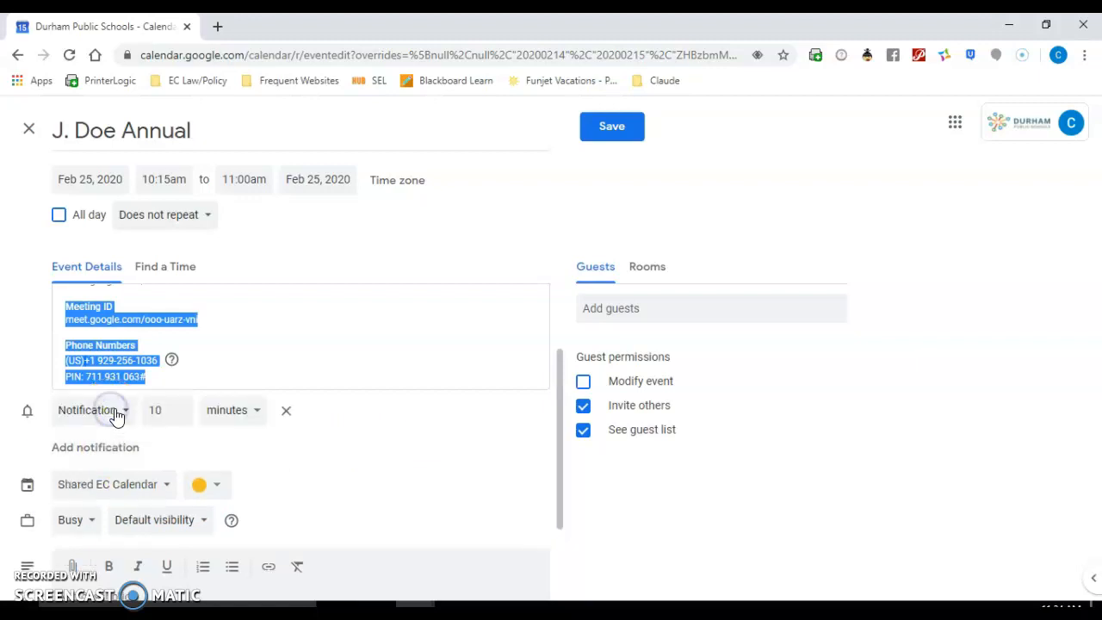
click(128, 449)
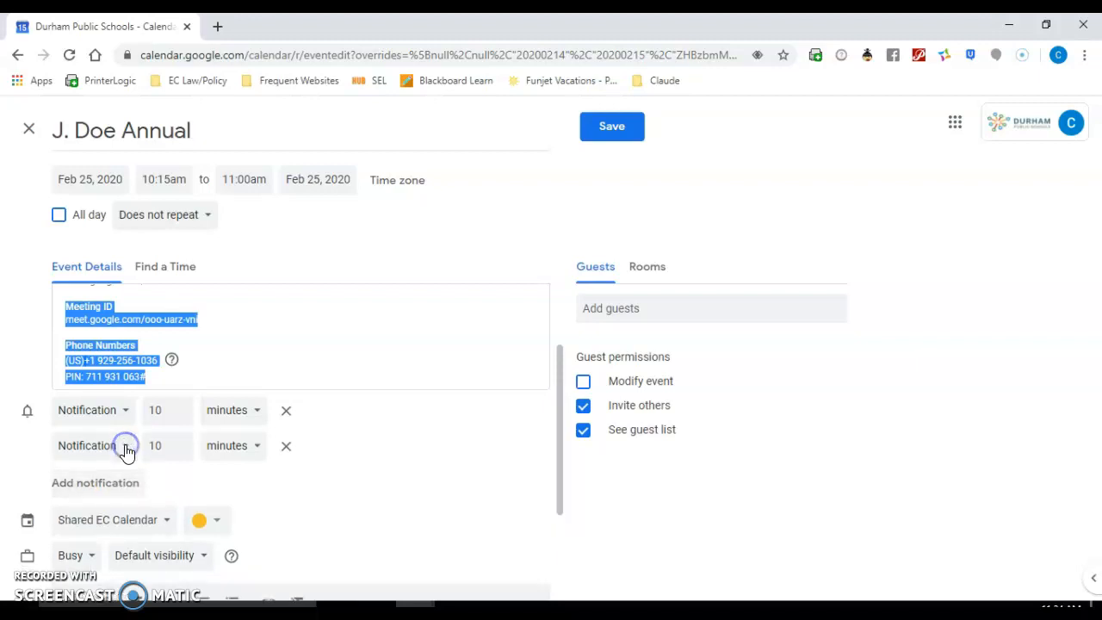
click(176, 443)
key(BackSpace)
key(BackSpace)
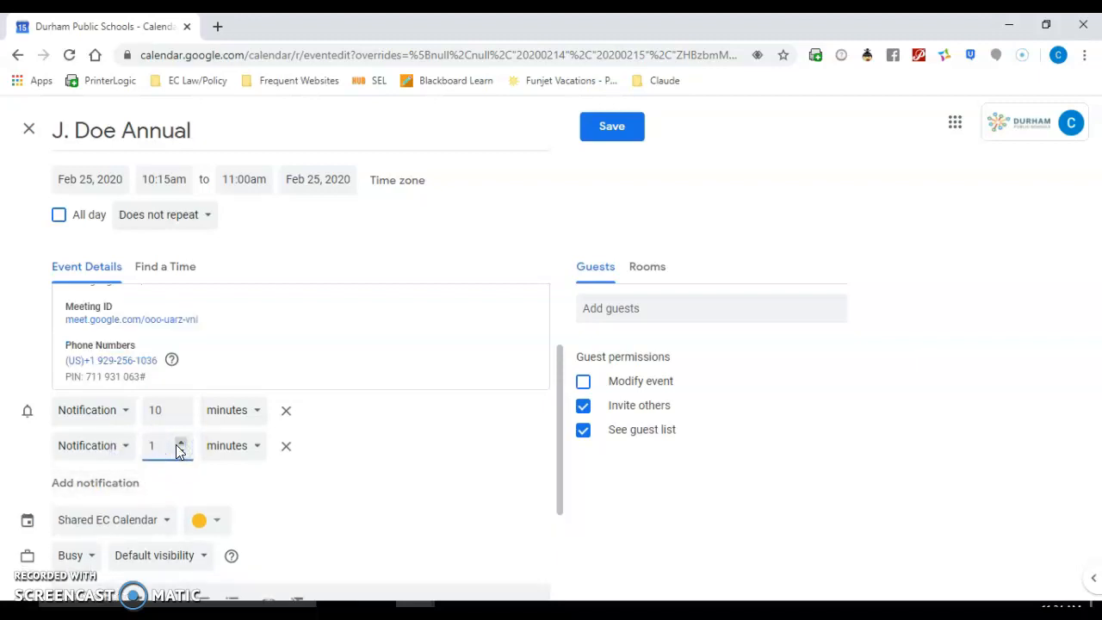
click(219, 446)
click(229, 504)
Add a third notification and change both the second 10-minute reminder and the 2-day reminder to Email.
click(119, 485)
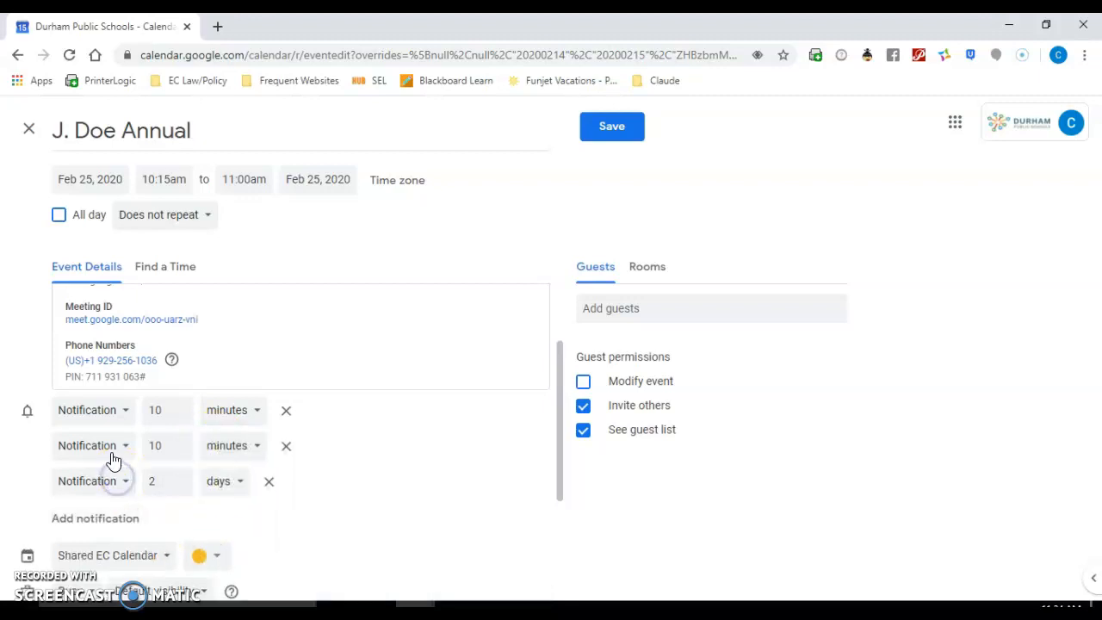
click(110, 454)
click(100, 418)
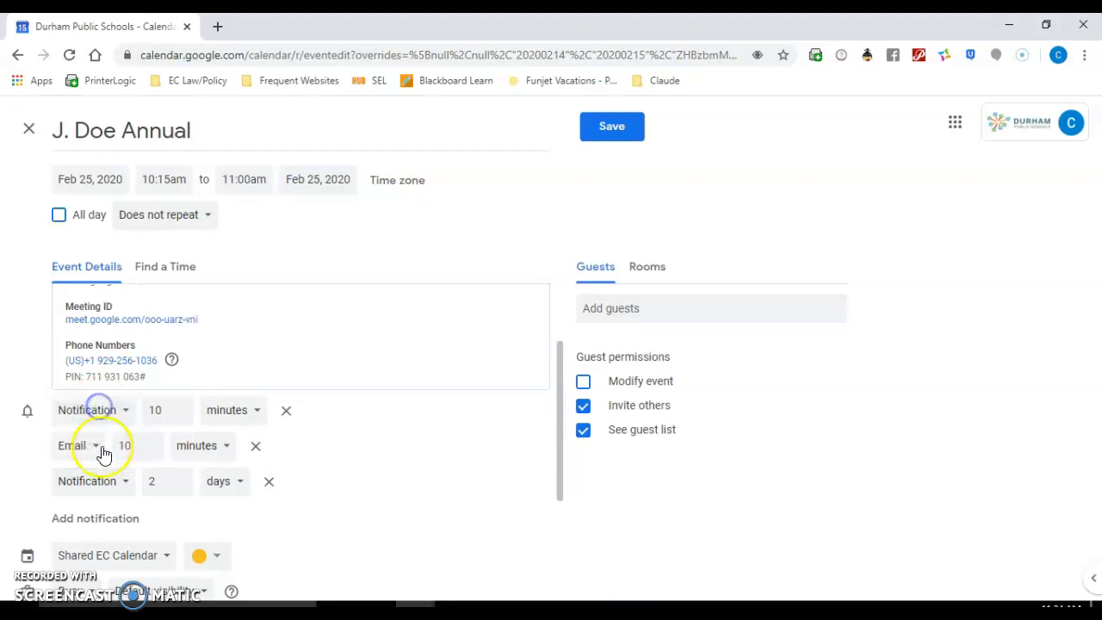
click(114, 493)
click(110, 448)
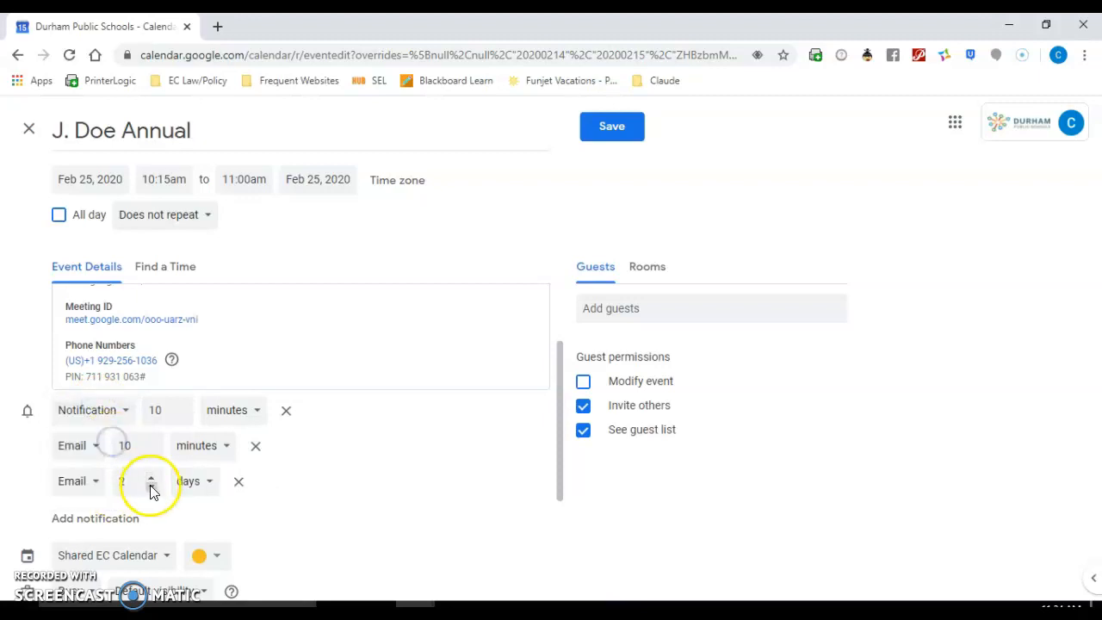
Set the 2-day email reminder to 1 week before and add the first suggested contact as a guest.
double_click(133, 484)
text(1)
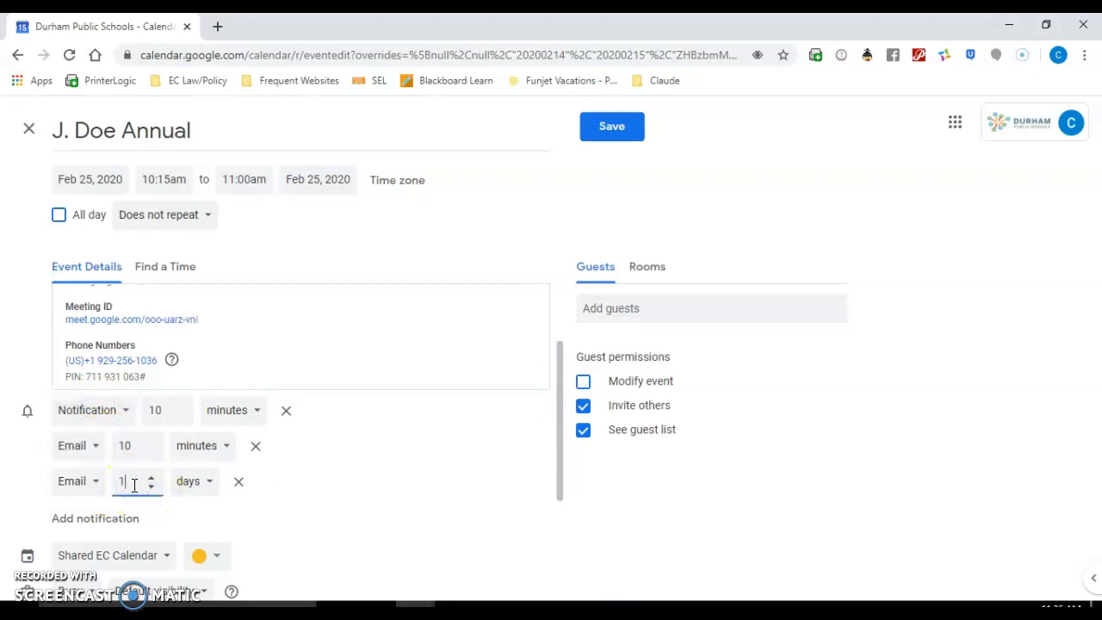
click(198, 485)
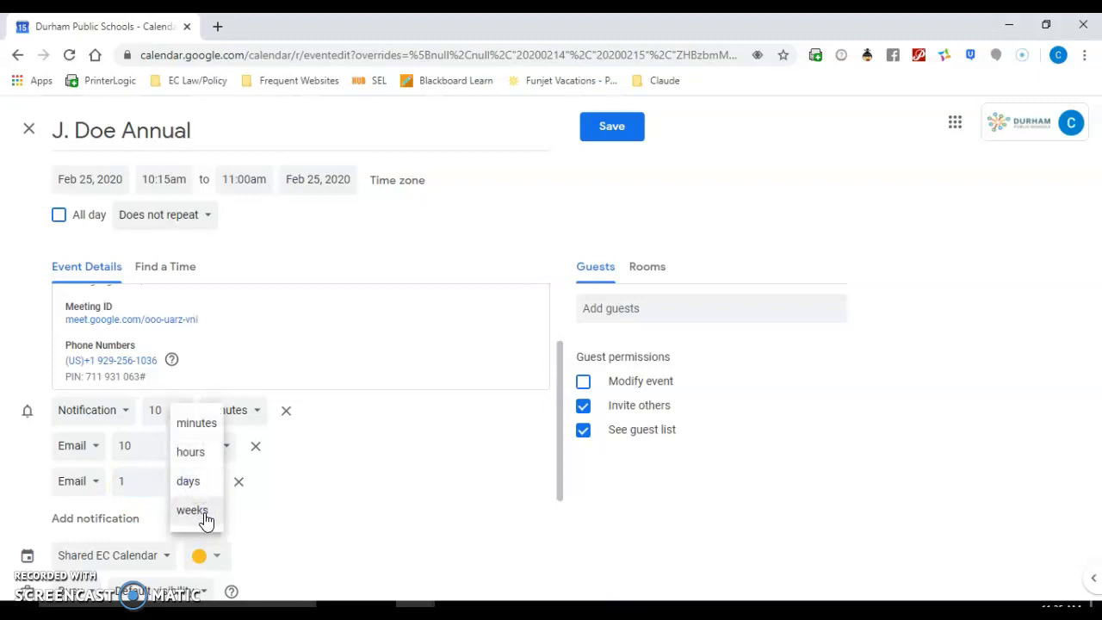
click(207, 518)
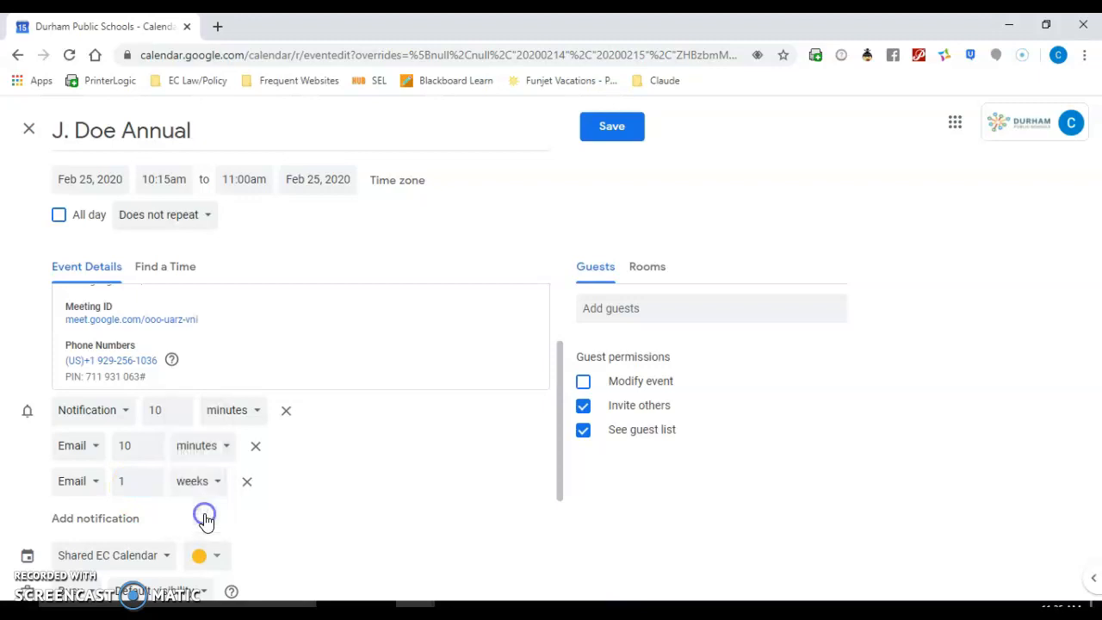
click(704, 311)
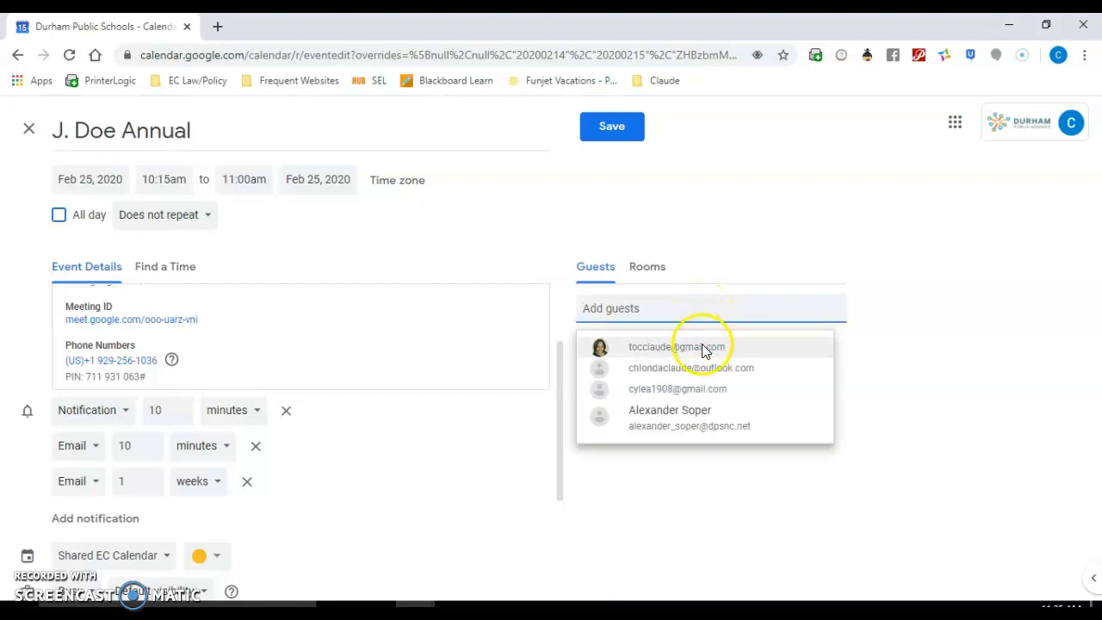
click(704, 348)
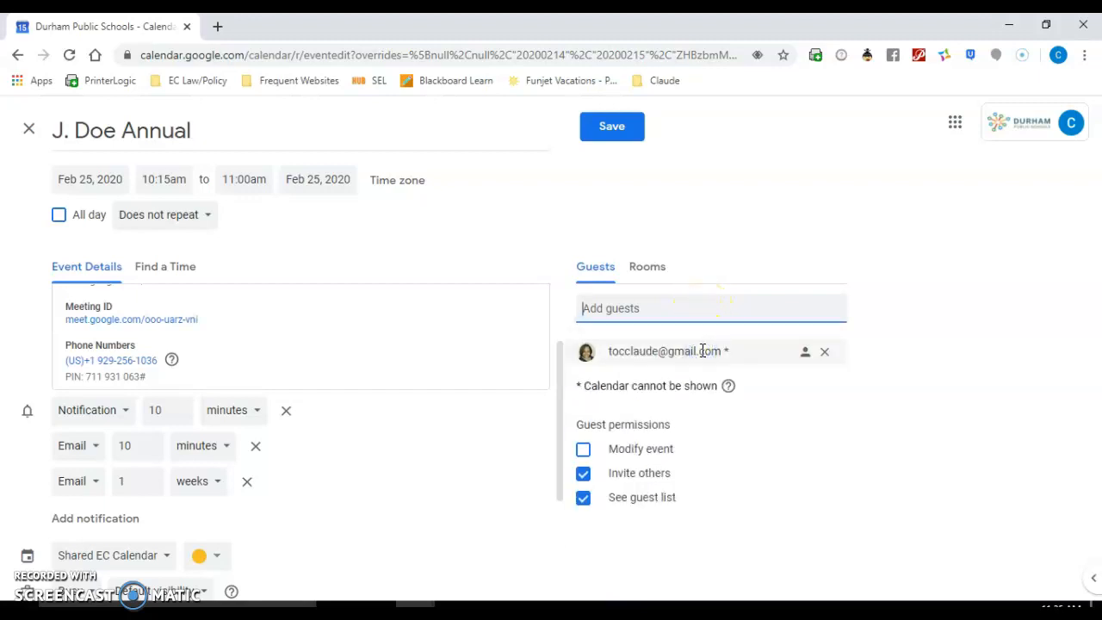
Enter the event description "Team do to the current closure of schools we will meet virtually.".
scroll(401, 513, down, 2)
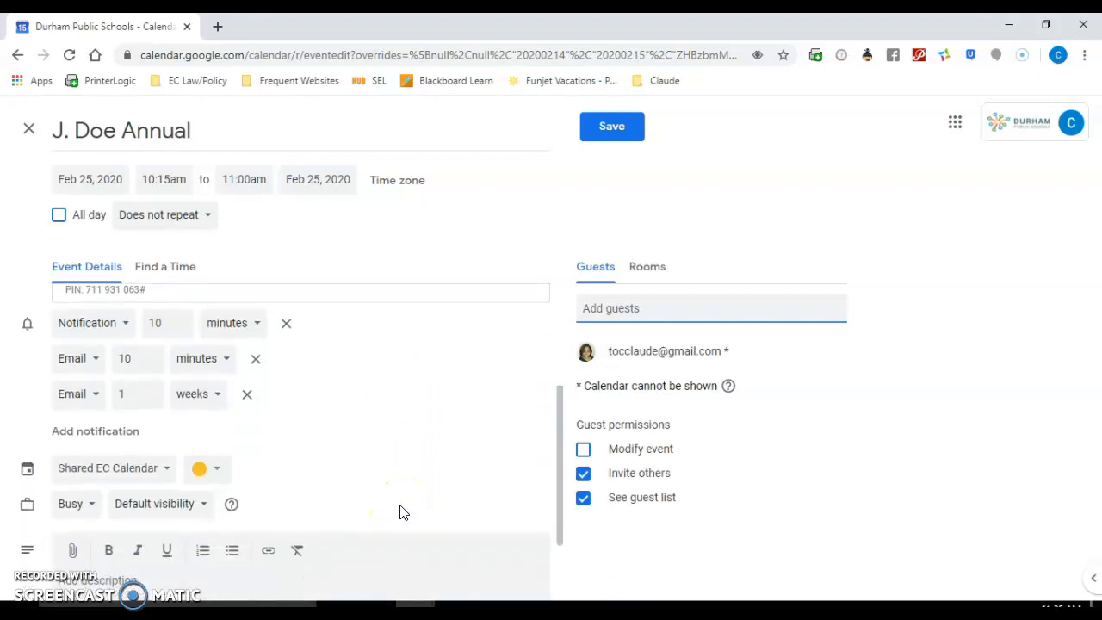
scroll(400, 512, down, 2)
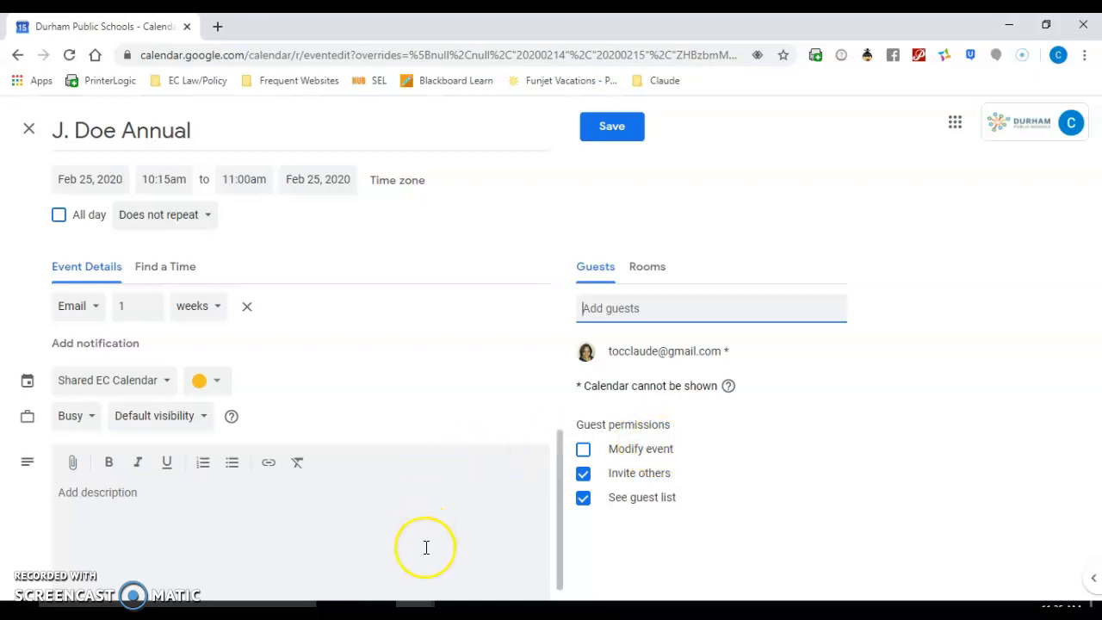
scroll(425, 546, down, 1)
click(135, 476)
text(Team do to )
text(he)
key(BackSpace)
key(BackSpace)
key(BackSpace)
text(the current cl)
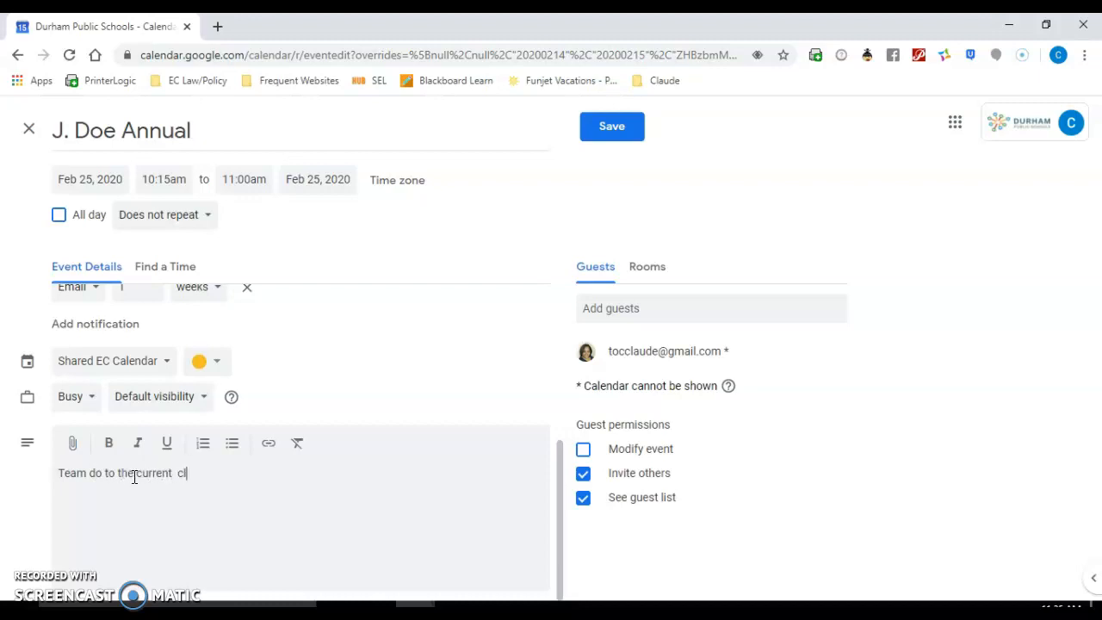
text(osrure of schools we will meet virtually.)
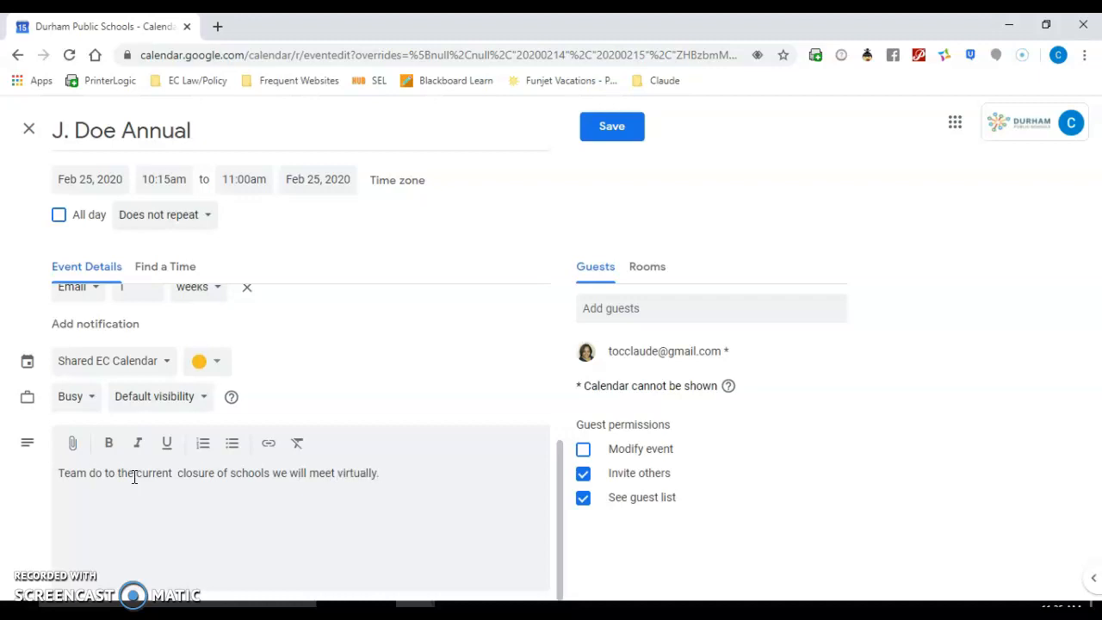
click(297, 533)
click(334, 492)
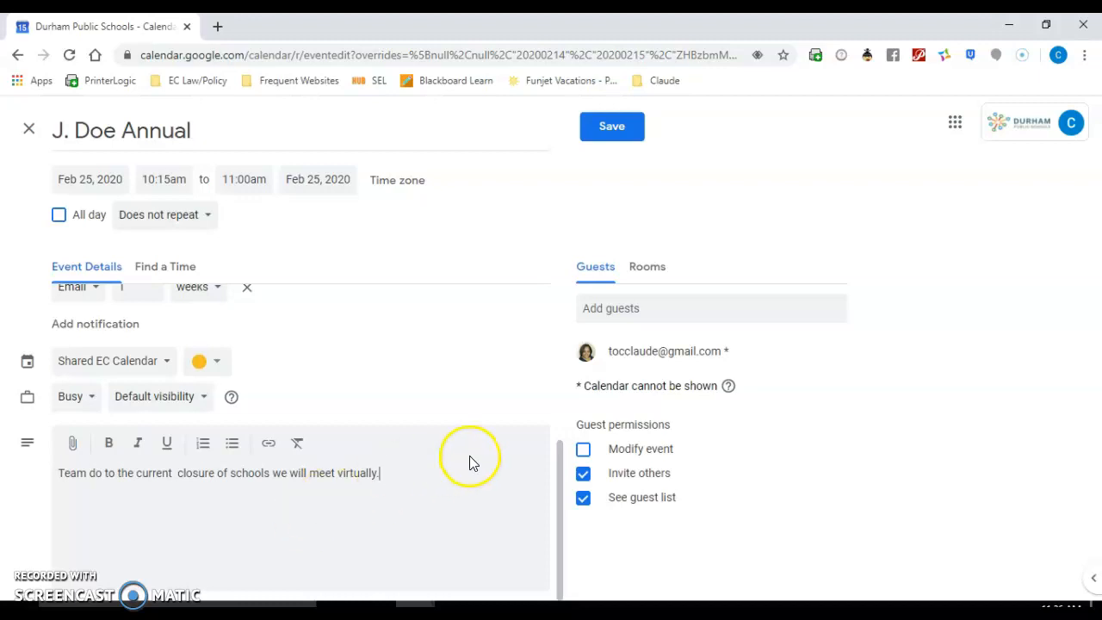
Save the J. Doe Annual event and send invitation emails to its guests.
click(609, 136)
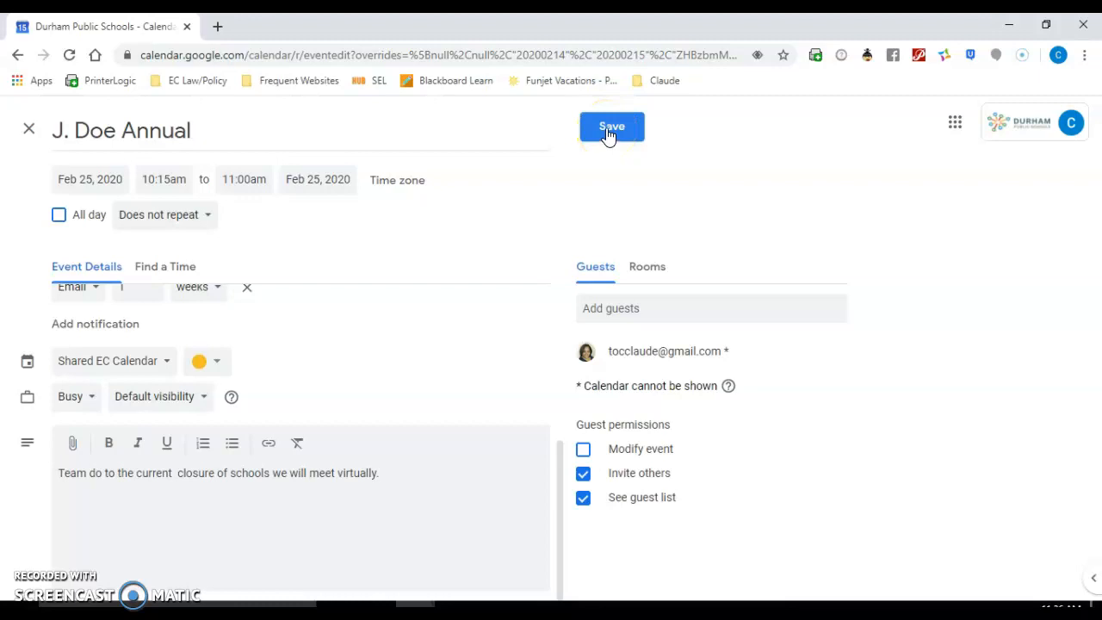
click(608, 134)
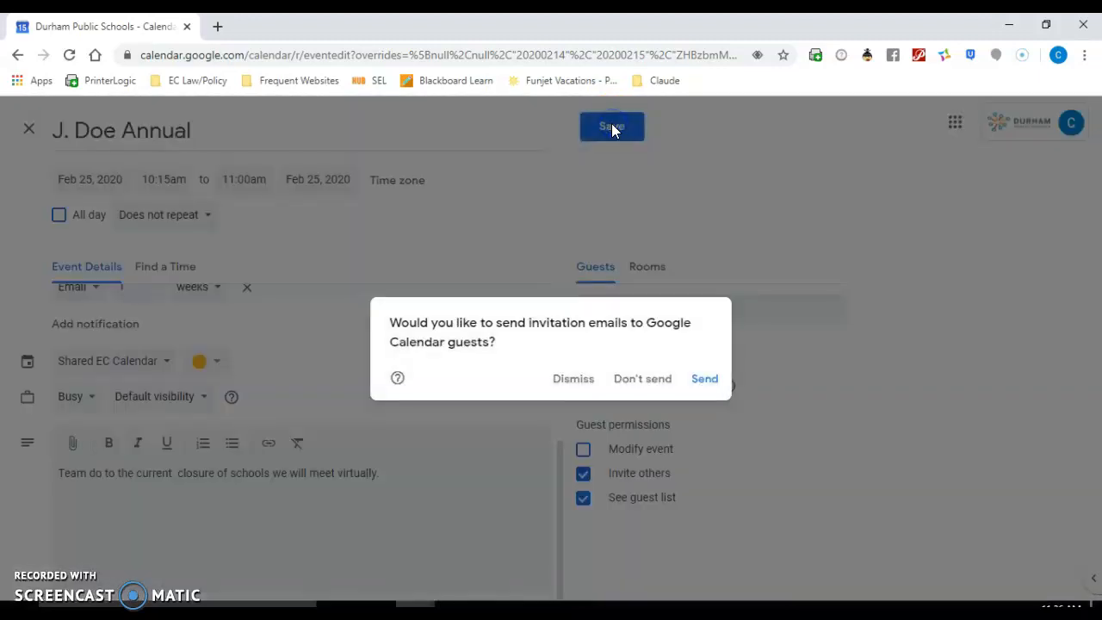
click(705, 379)
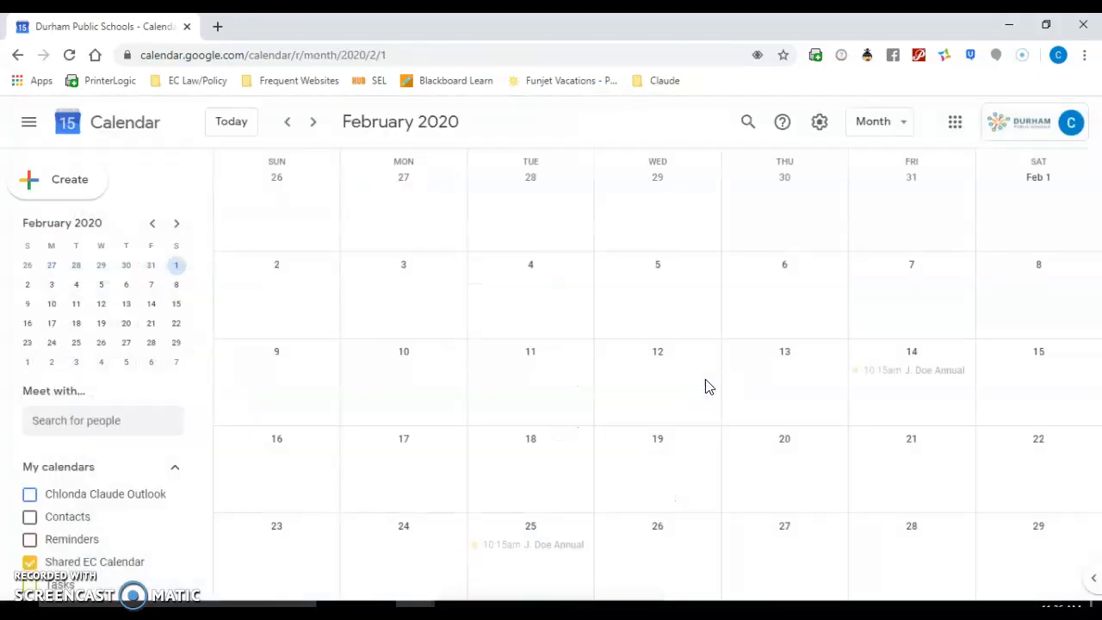